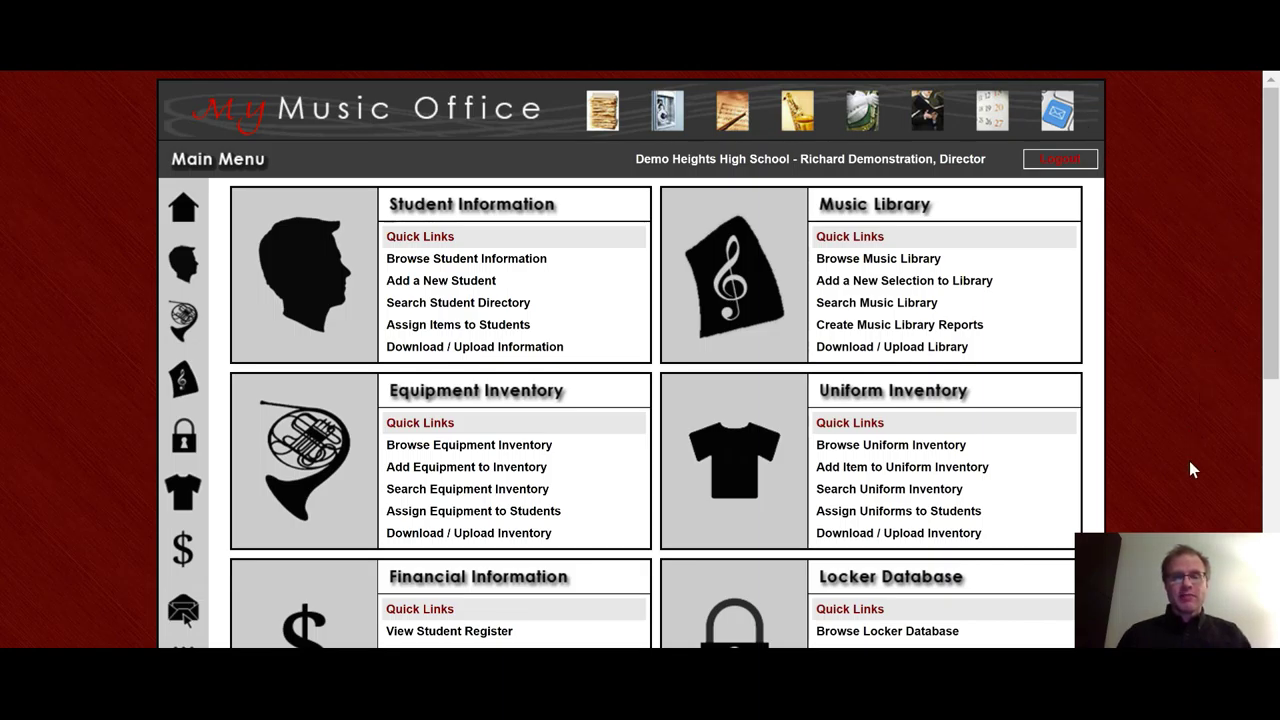
# Step: Open the Locker Database and sort its records by lock serial number and back by locker number to review the list
pyautogui.scroll(-2, 1189, 468)
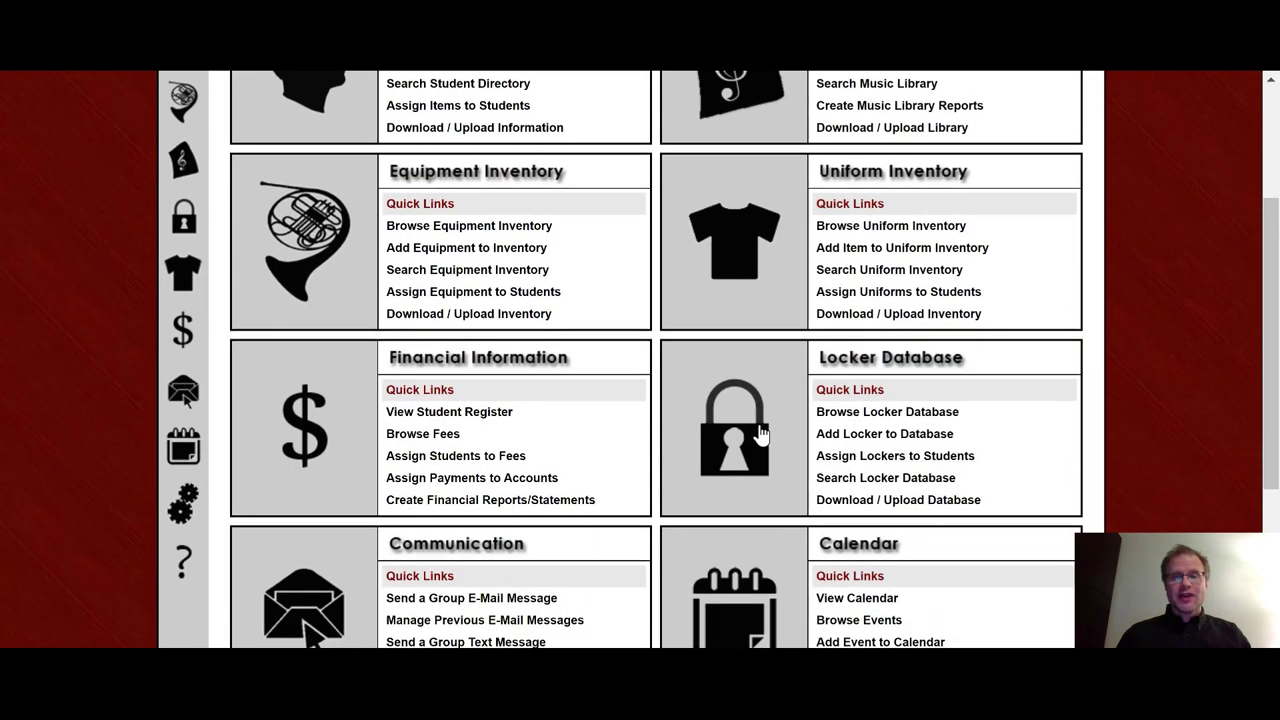
pyautogui.click(760, 432)
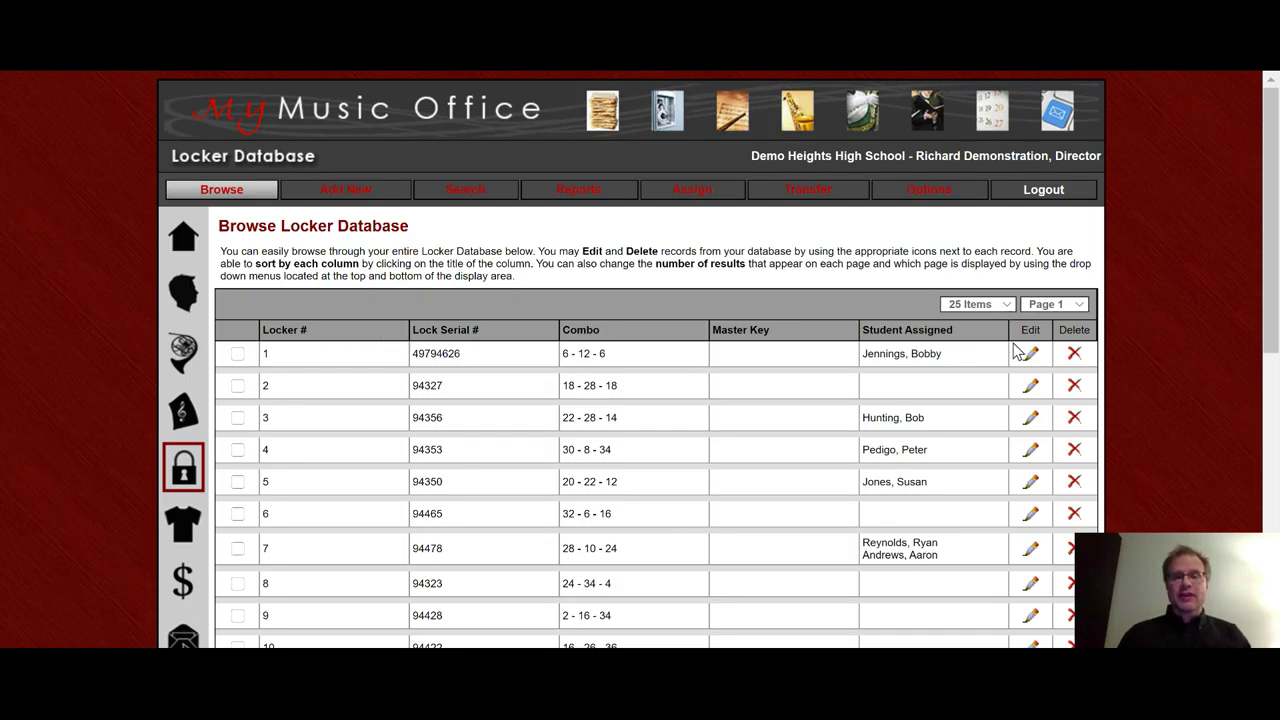
pyautogui.click(446, 333)
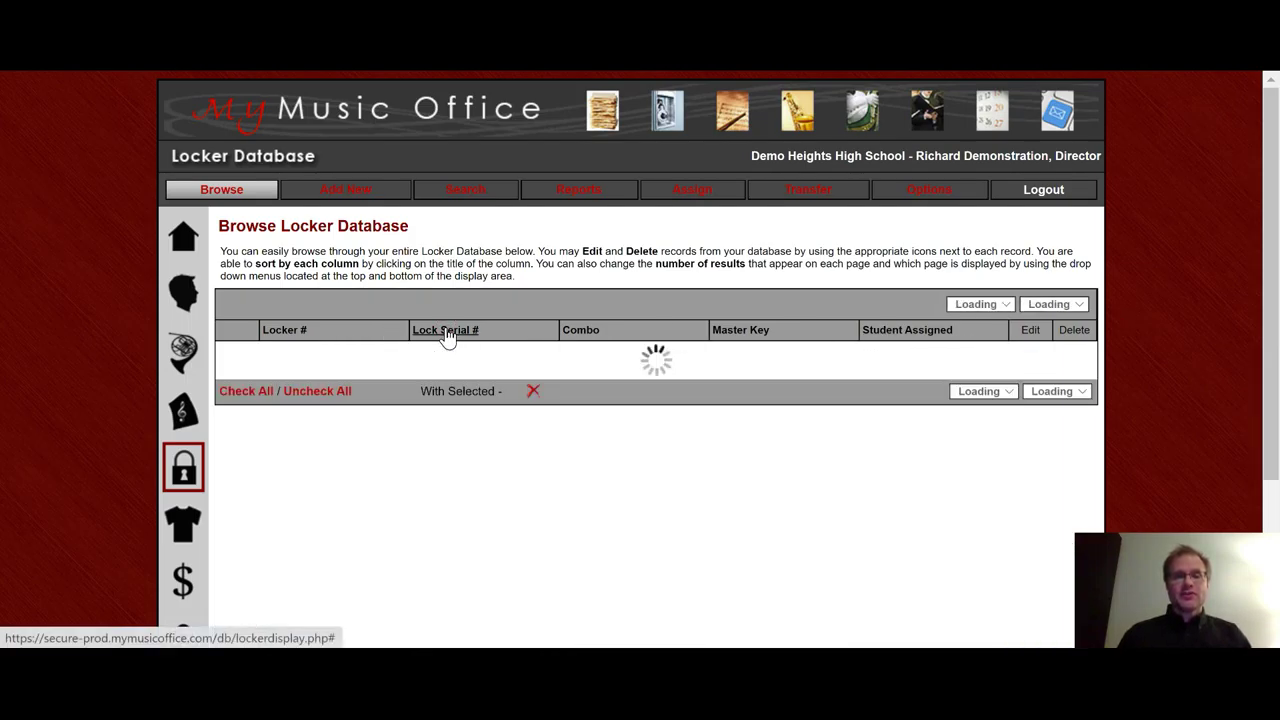
pyautogui.click(285, 336)
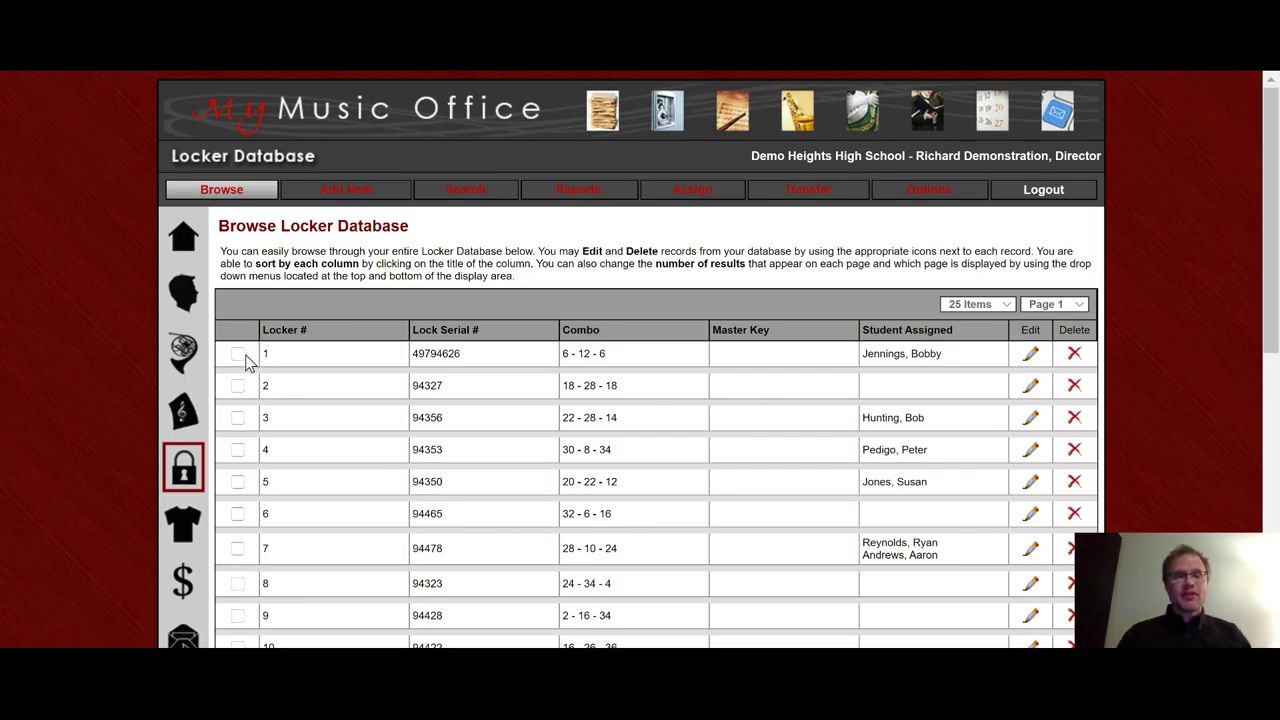
pyautogui.scroll(-6, 570, 550)
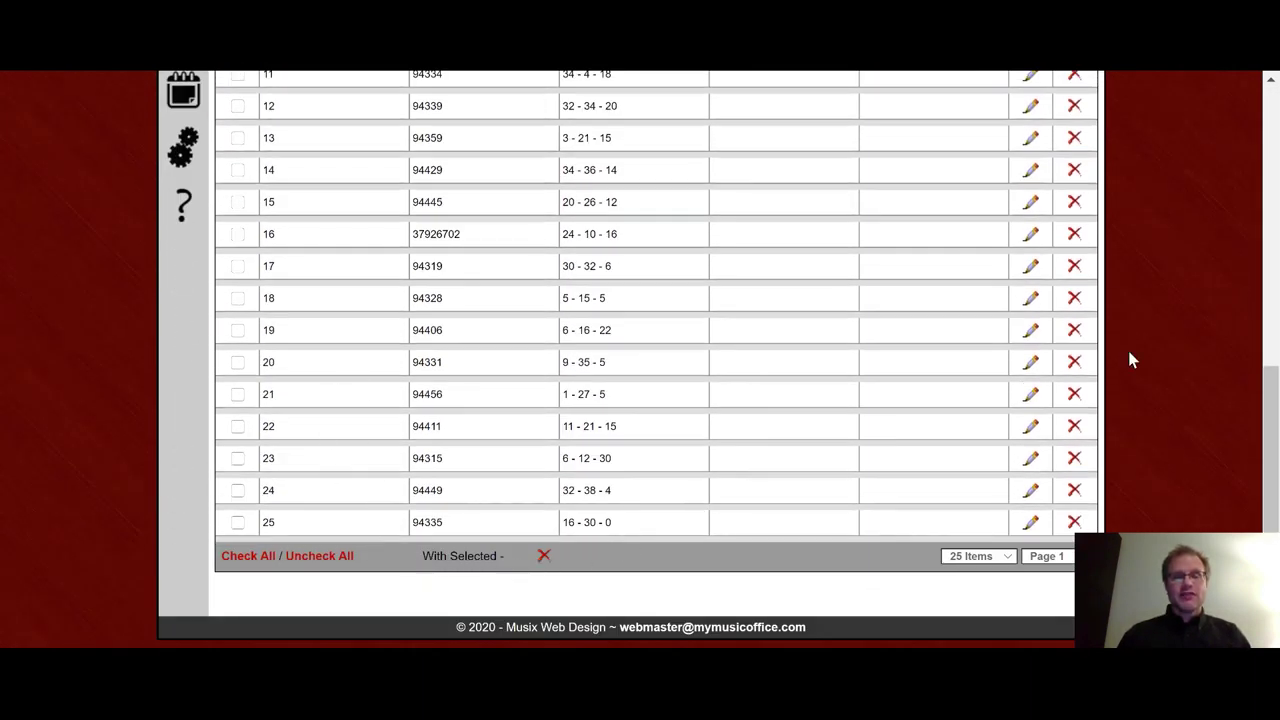
pyautogui.scroll(6, 1130, 360)
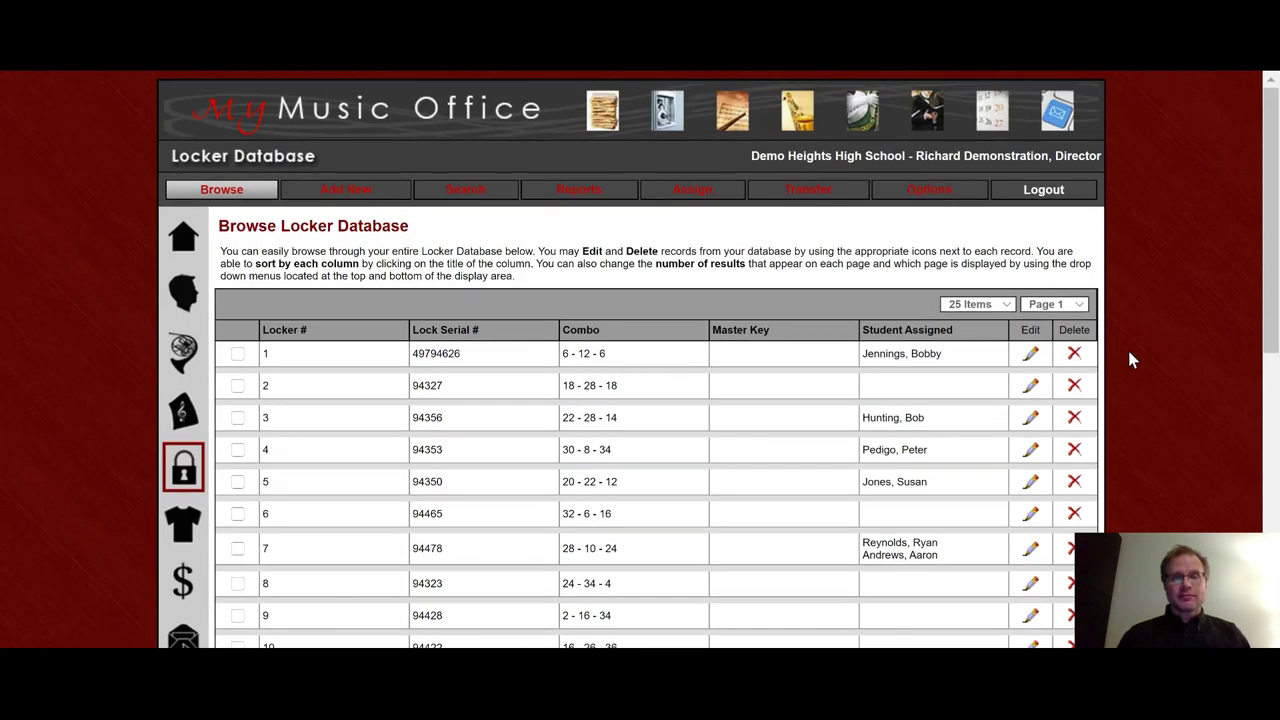
# Step: Open the form for adding new lockers and examine the numbers available for Combo 1
pyautogui.click(345, 190)
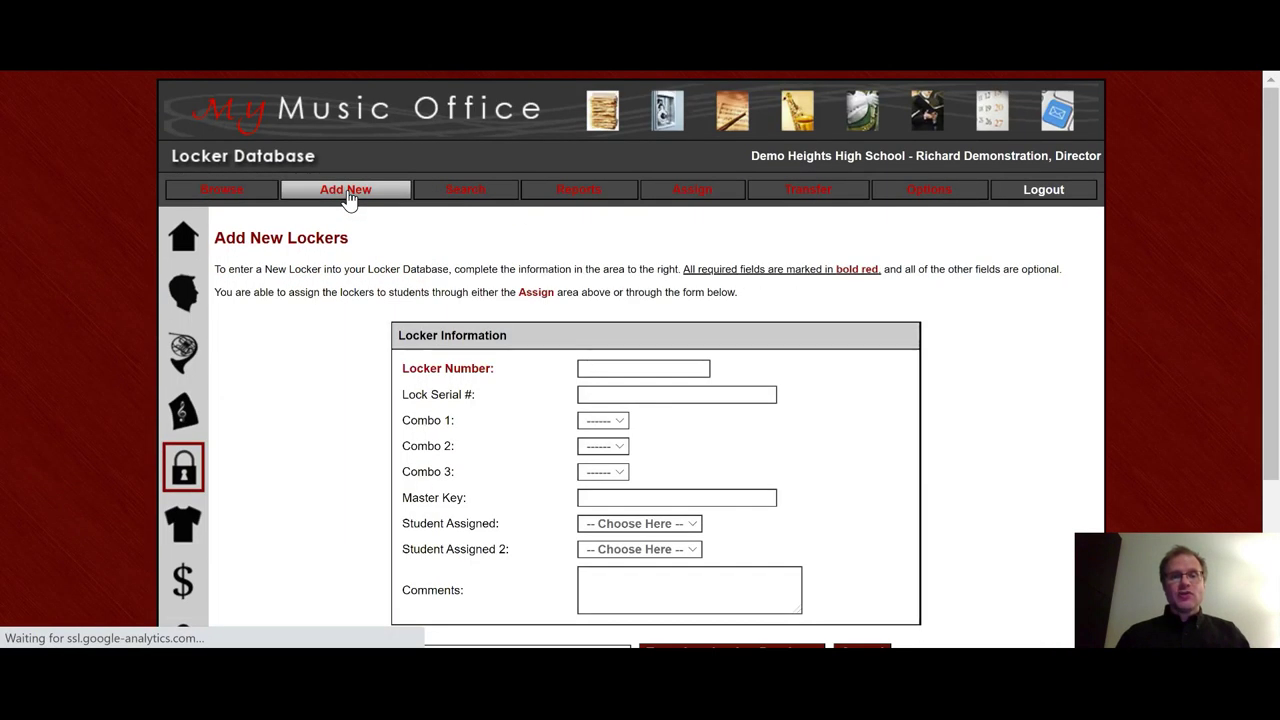
pyautogui.scroll(-1, 885, 455)
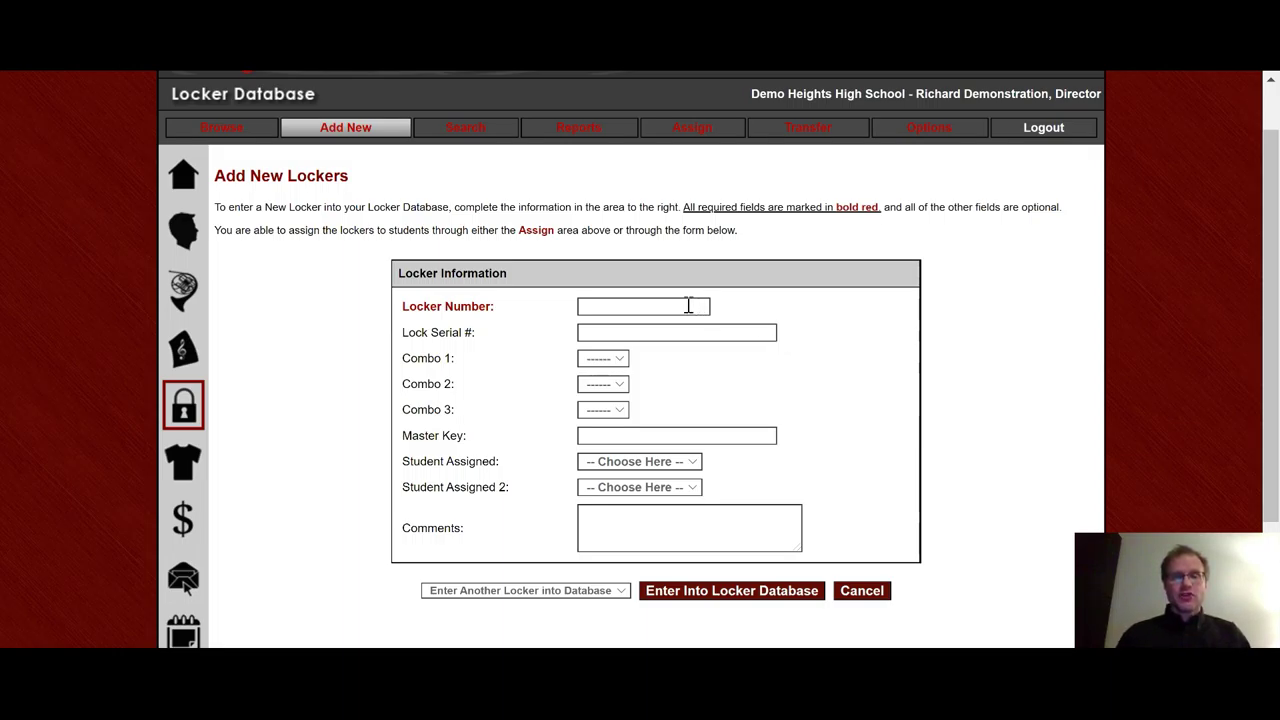
pyautogui.click(616, 362)
pyautogui.scroll(-15, 620, 327)
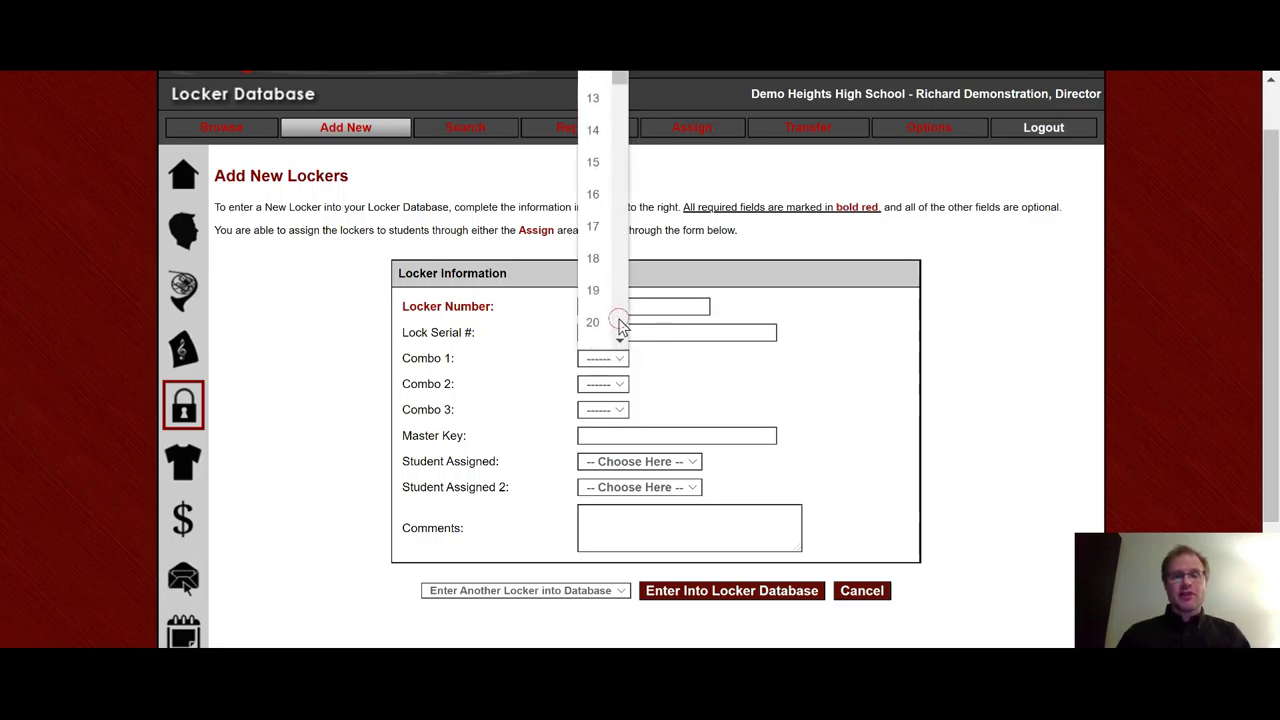
pyautogui.moveTo(617, 305); pyautogui.dragTo(603, 88)
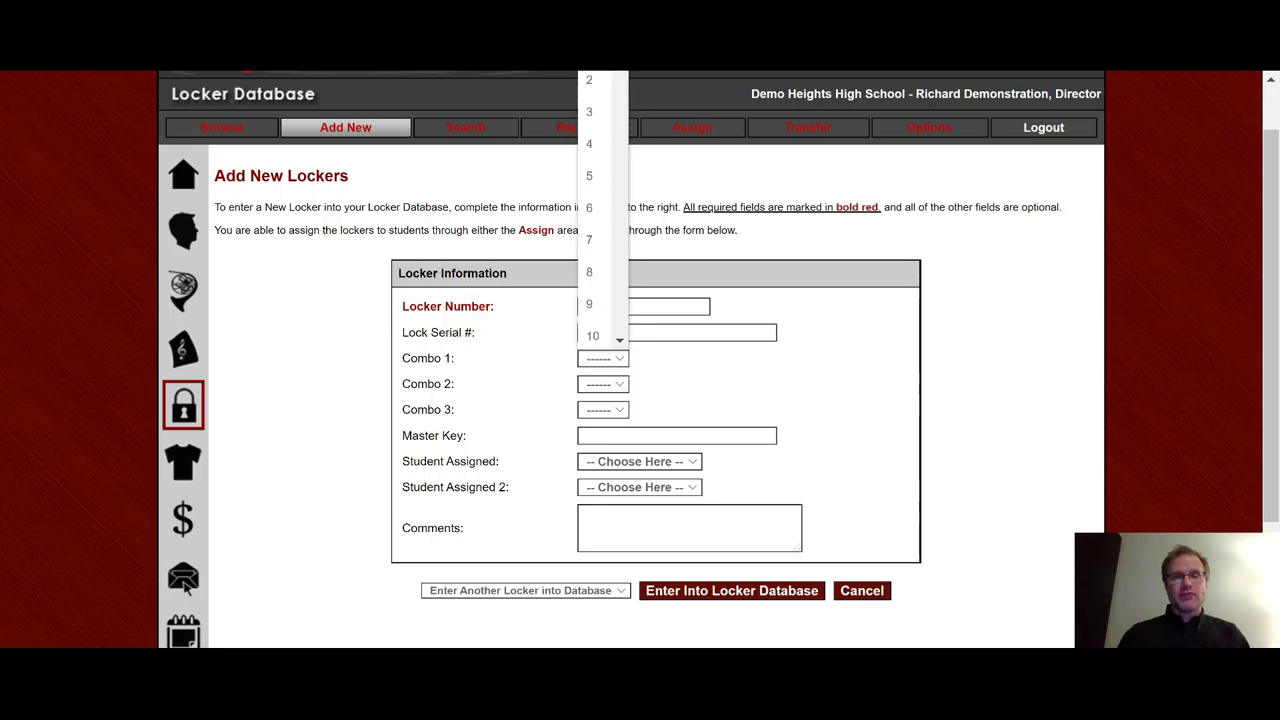
pyautogui.click(851, 435)
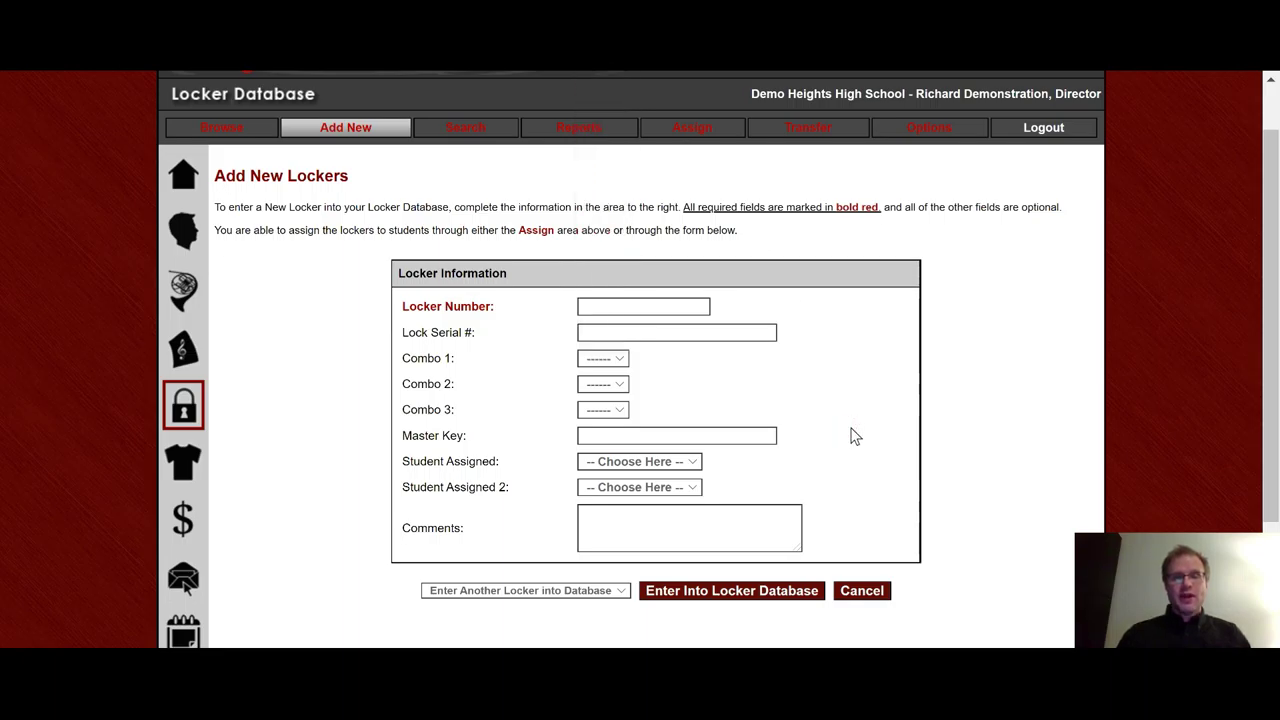
# Step: Examine the new locker form's Student Assigned choices and the options for what follows entering a locker
pyautogui.scroll(-1, 851, 435)
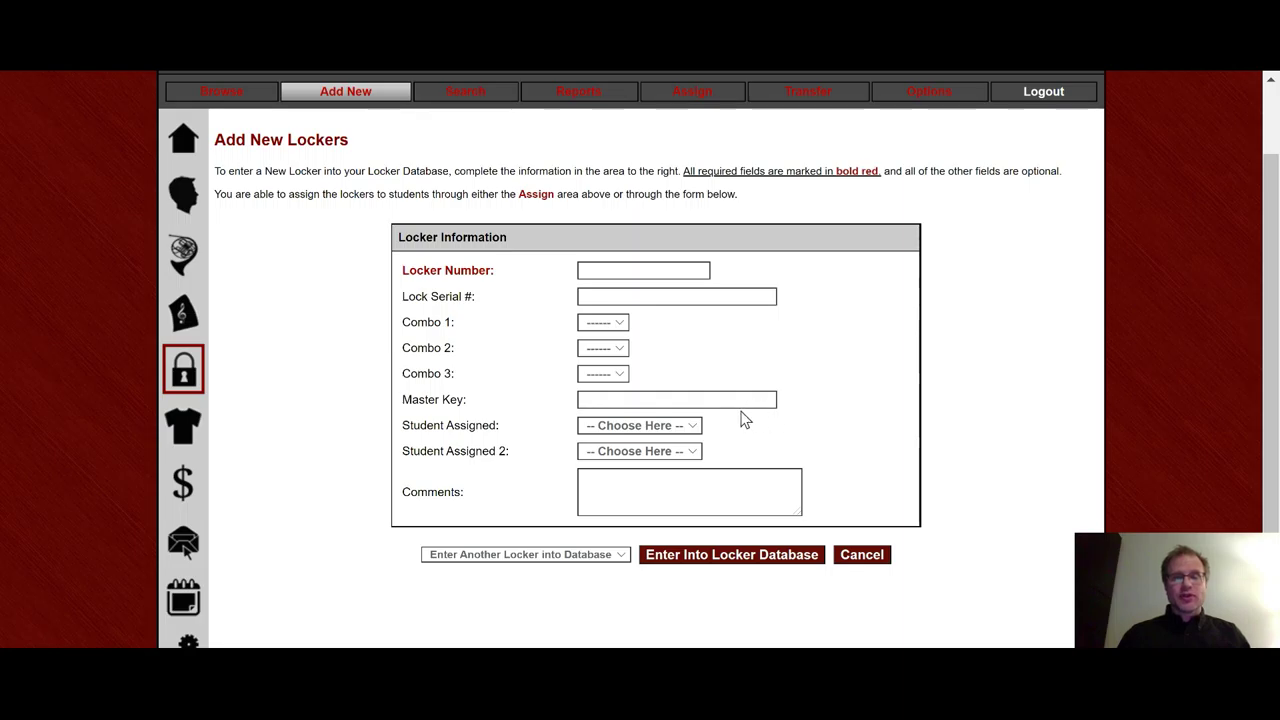
pyautogui.scroll(-1, 855, 441)
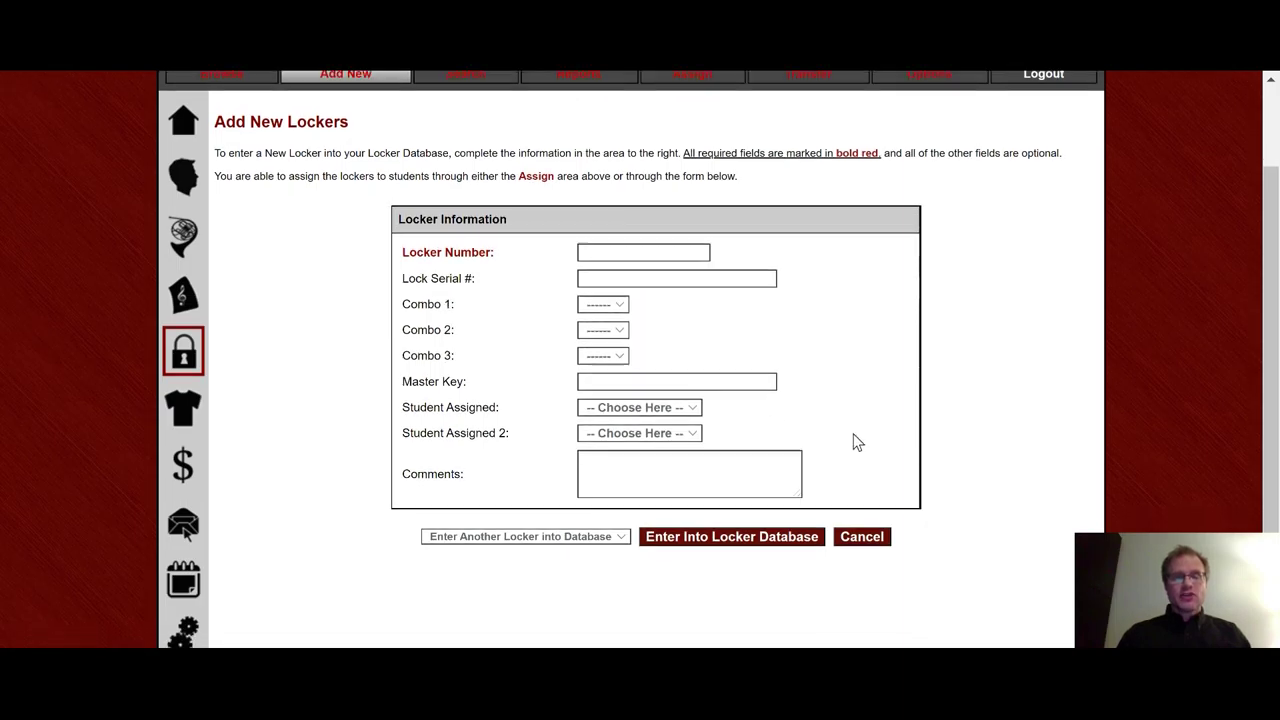
pyautogui.click(688, 398)
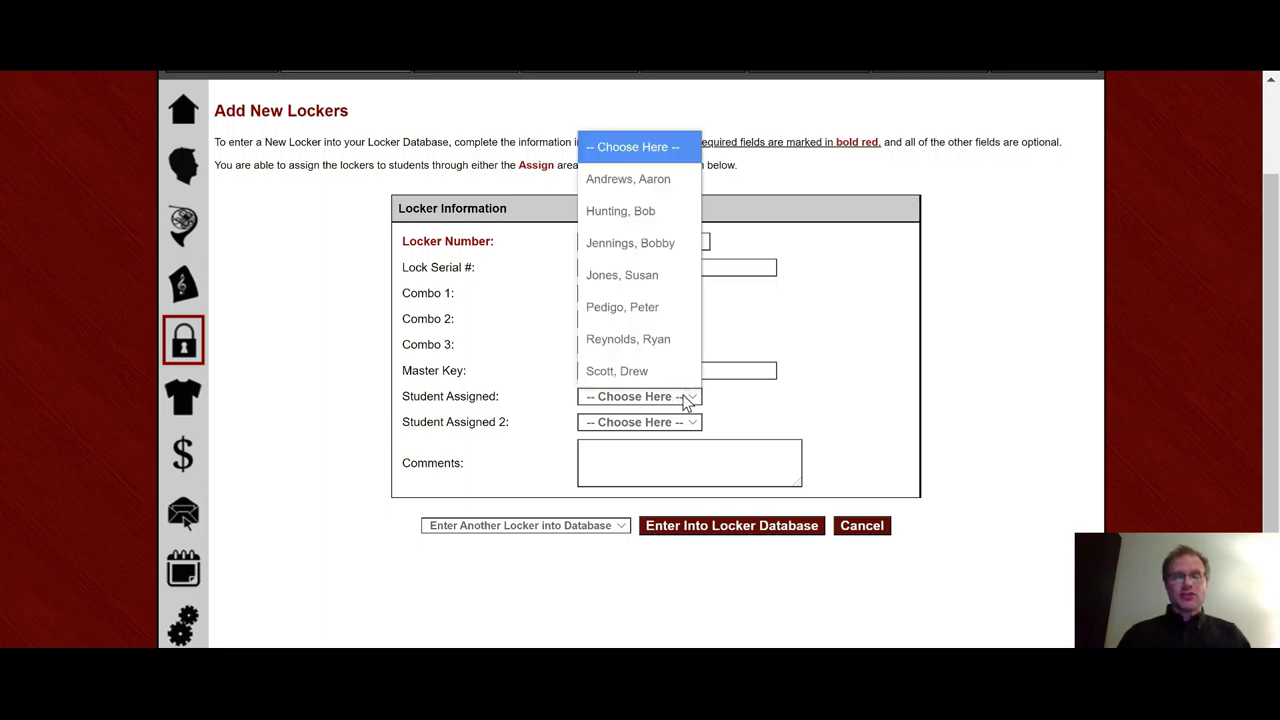
pyautogui.click(810, 405)
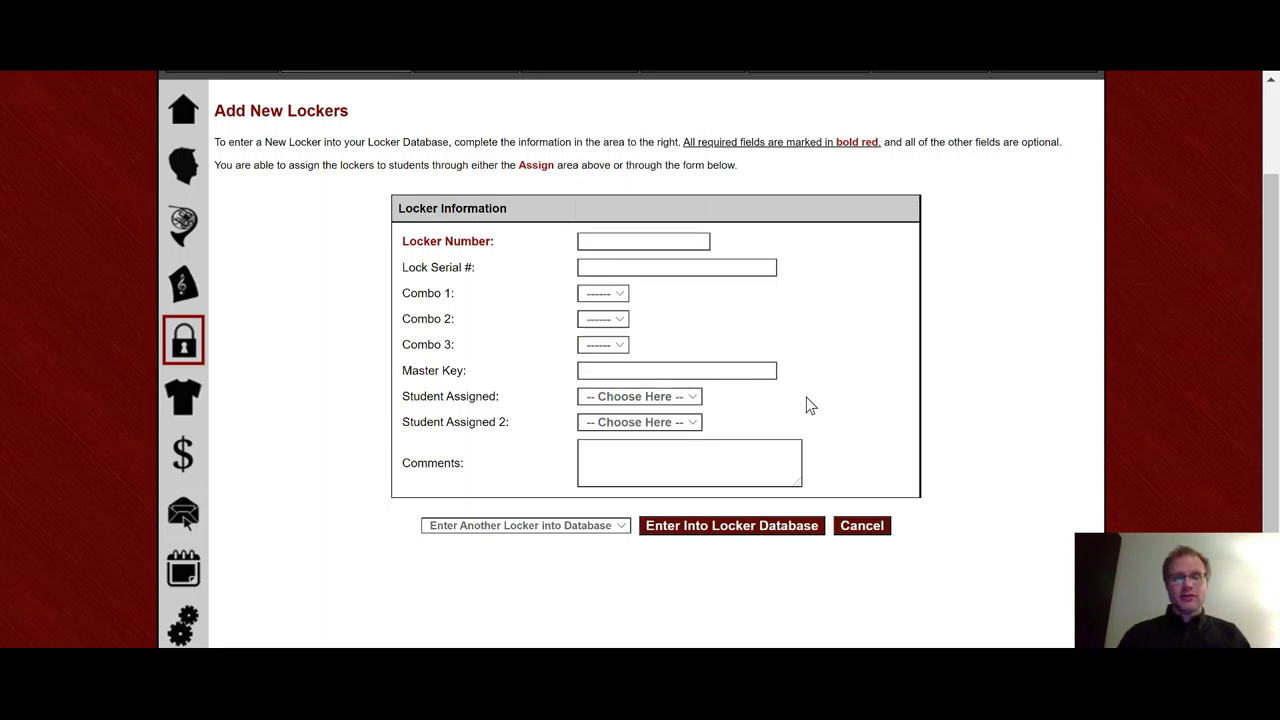
pyautogui.click(620, 527)
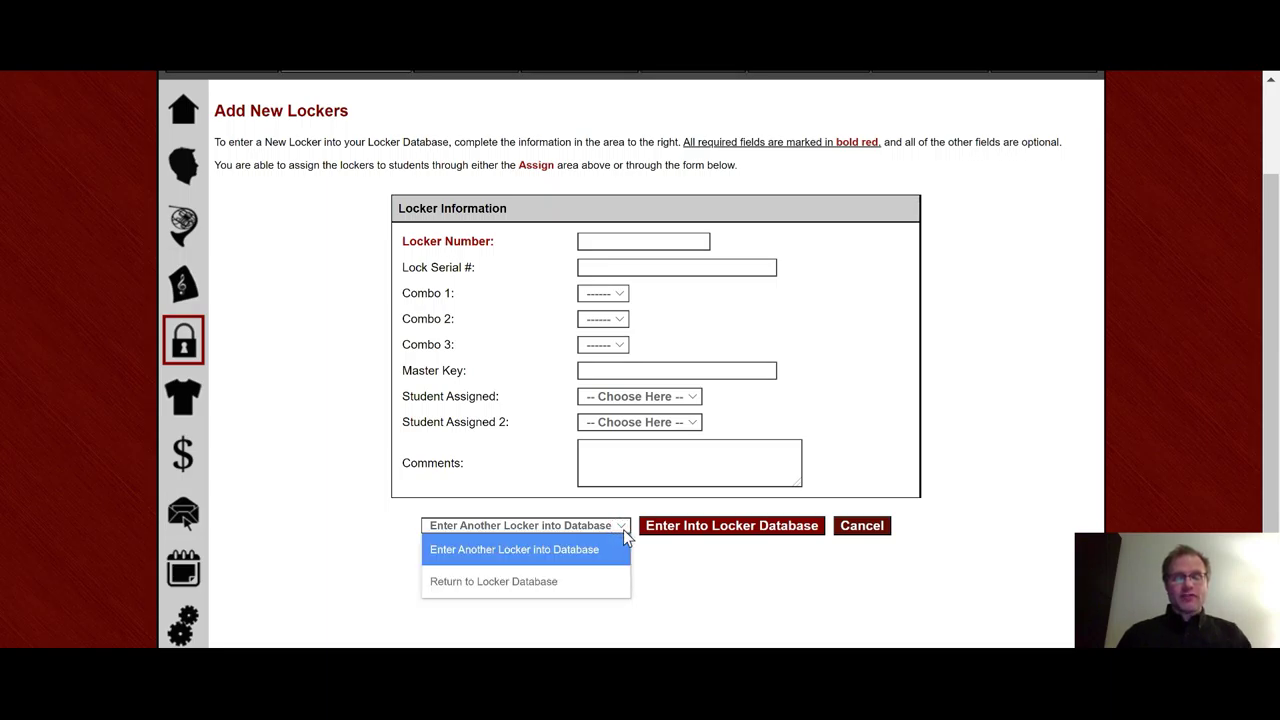
pyautogui.click(679, 587)
pyautogui.scroll(1, 679, 587)
pyautogui.scroll(1, 680, 593)
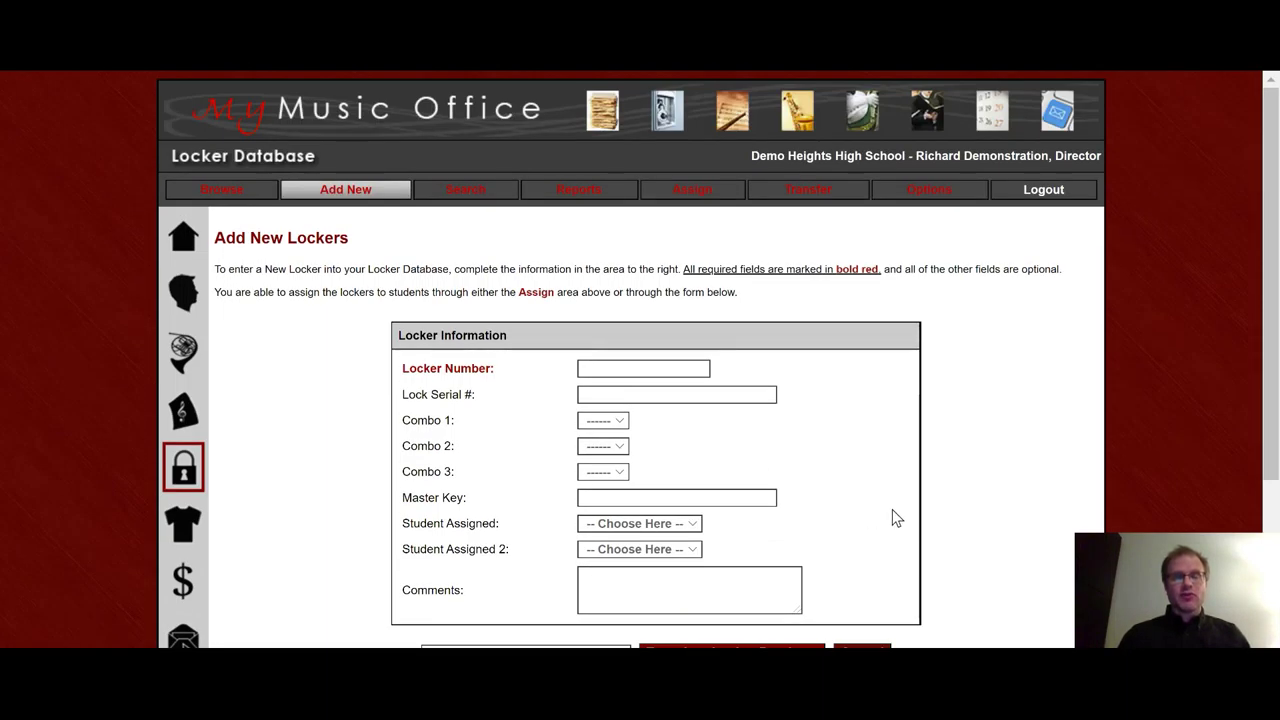
# Step: Search the locker database for the locker assigned to a chosen student
pyautogui.click(463, 195)
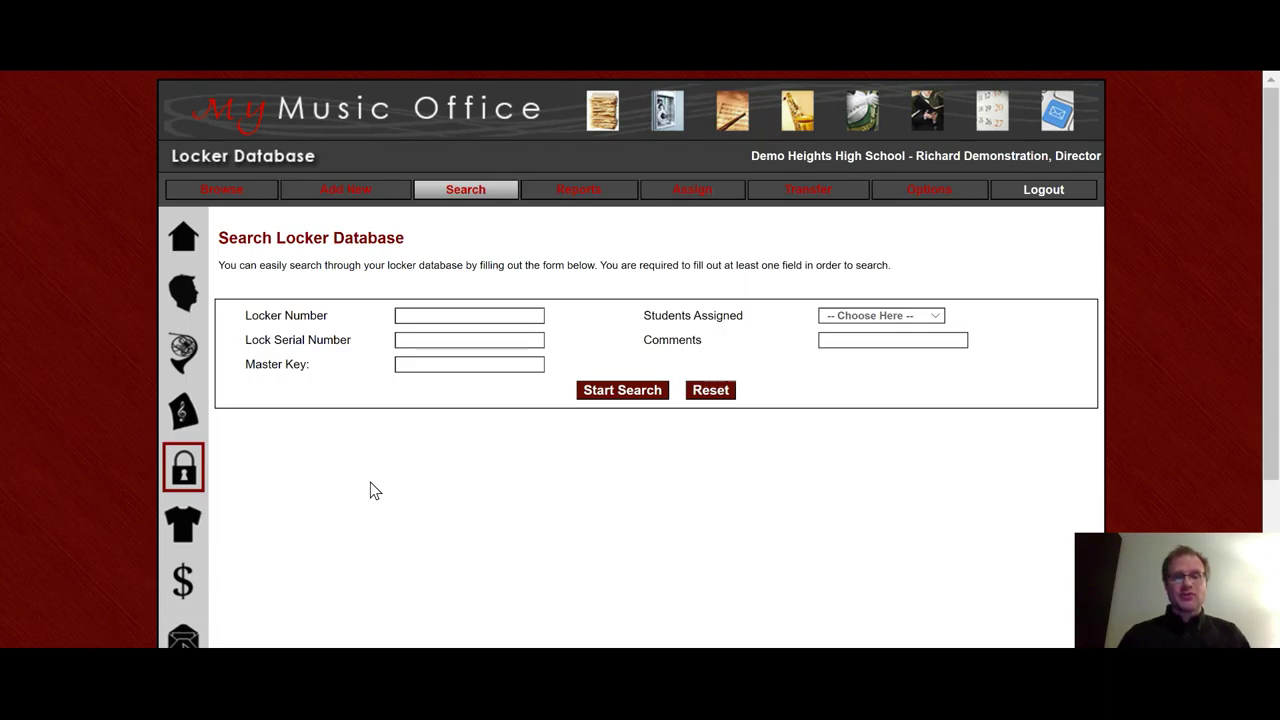
pyautogui.click(915, 313)
pyautogui.click(900, 230)
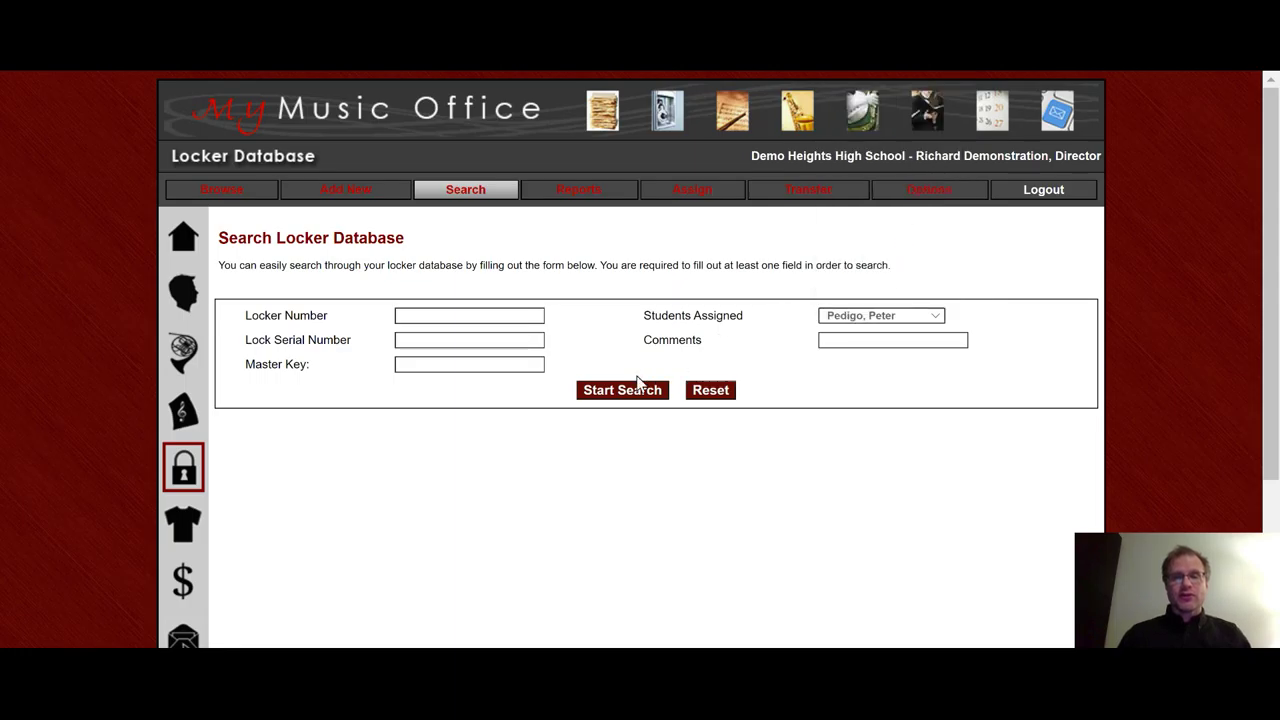
pyautogui.click(609, 391)
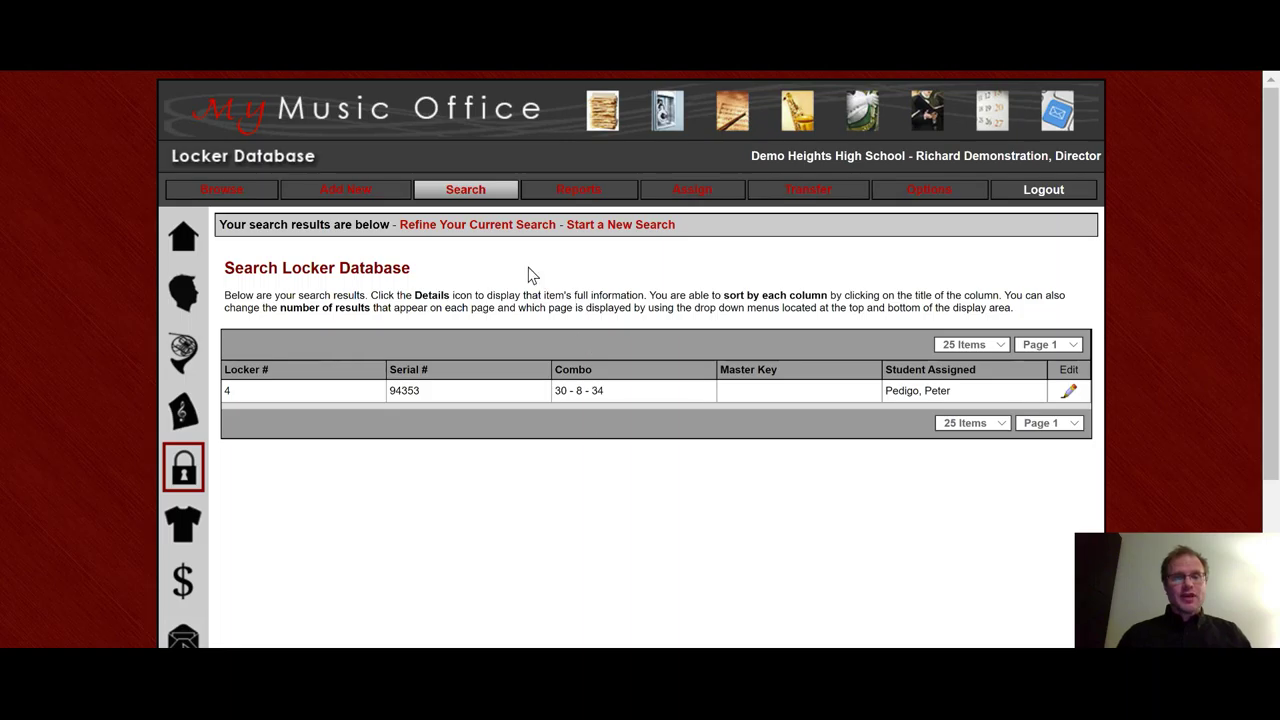
# Step: Refine the current locker search by resetting its criteria and going to the Lock Serial Number field
pyautogui.click(521, 229)
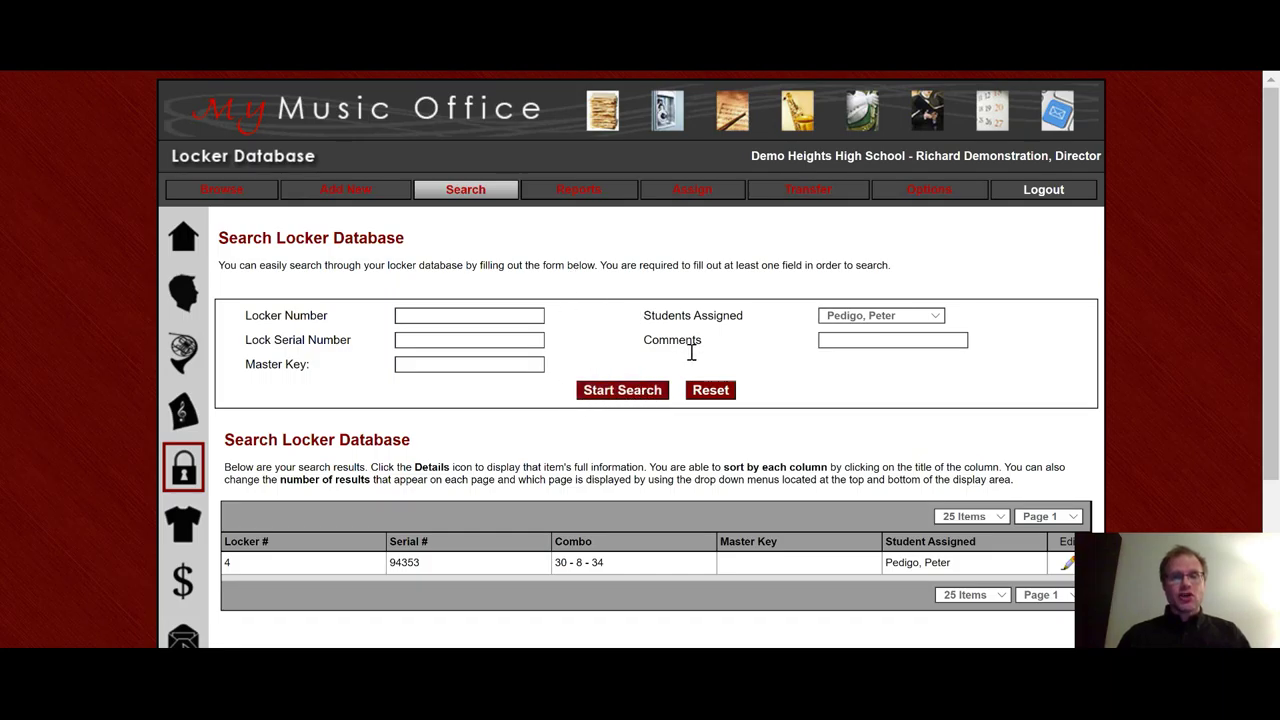
pyautogui.click(724, 396)
pyautogui.click(455, 337)
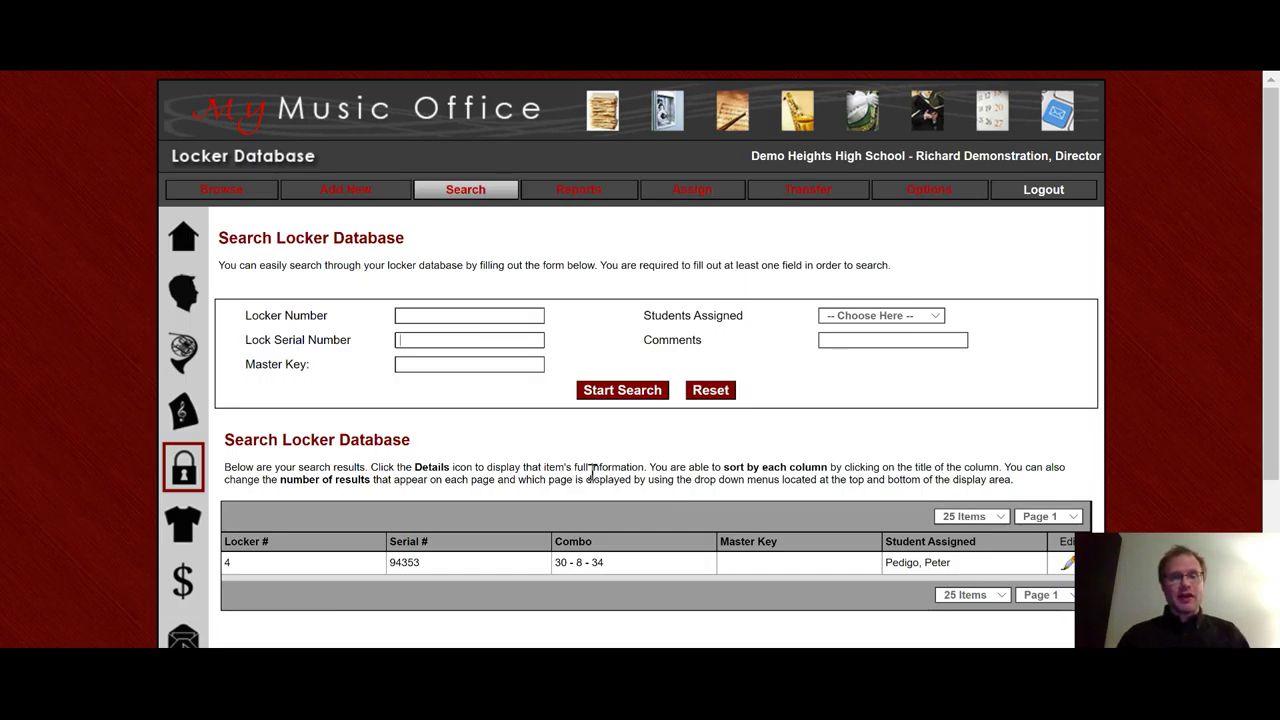
# Step: Generate the standard report "Full Locker Database - Sorted by Locker Number" and close it after viewing
pyautogui.click(580, 190)
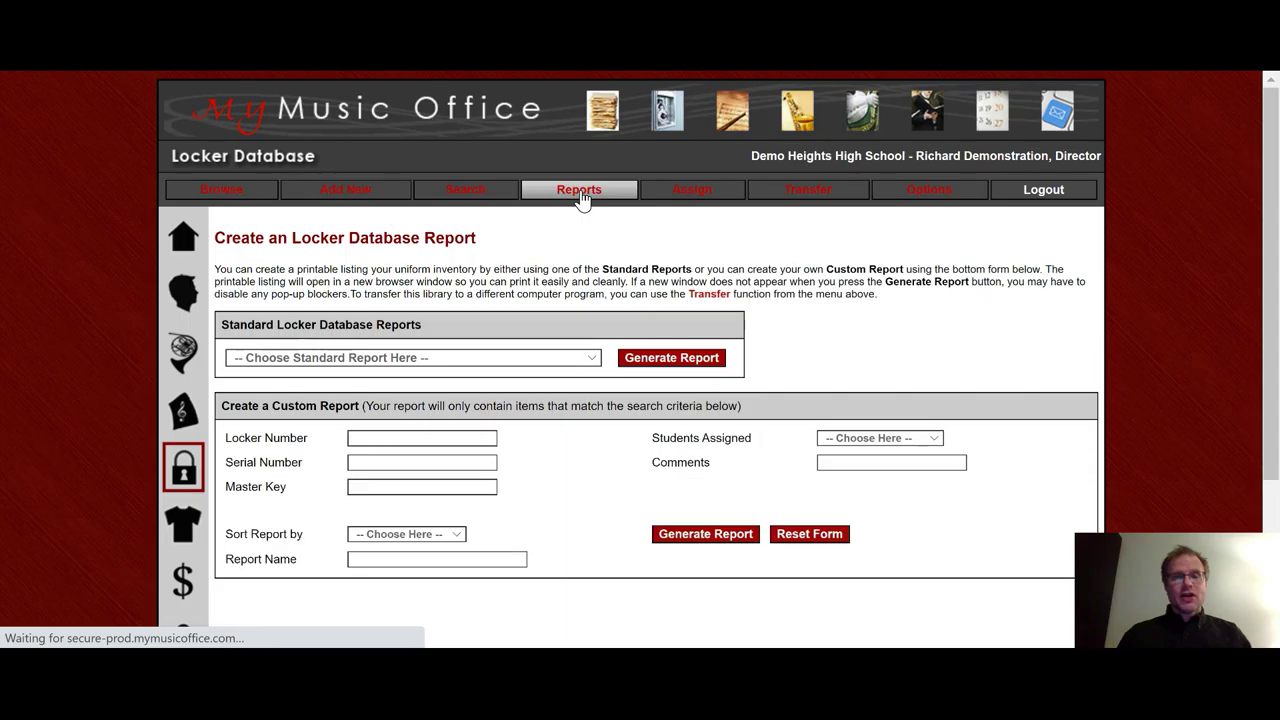
pyautogui.click(594, 362)
pyautogui.click(540, 414)
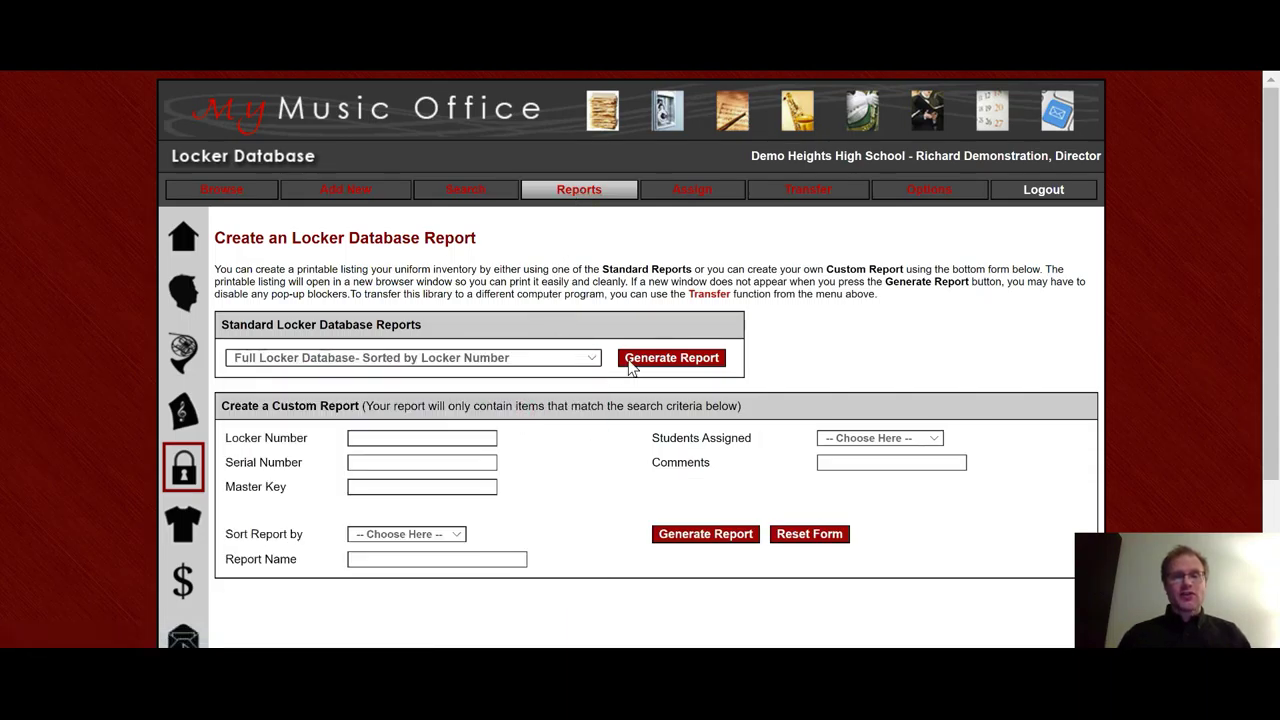
pyautogui.click(688, 368)
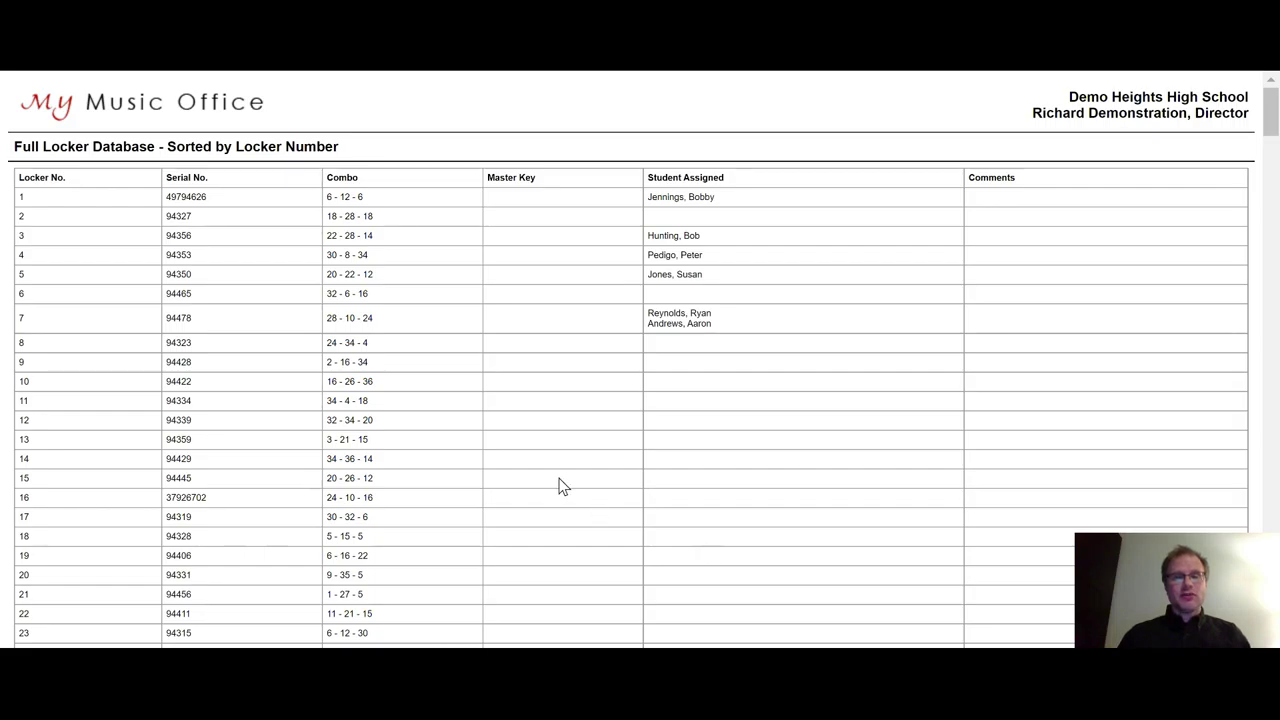
pyautogui.hotkey('ctrl', 'w')
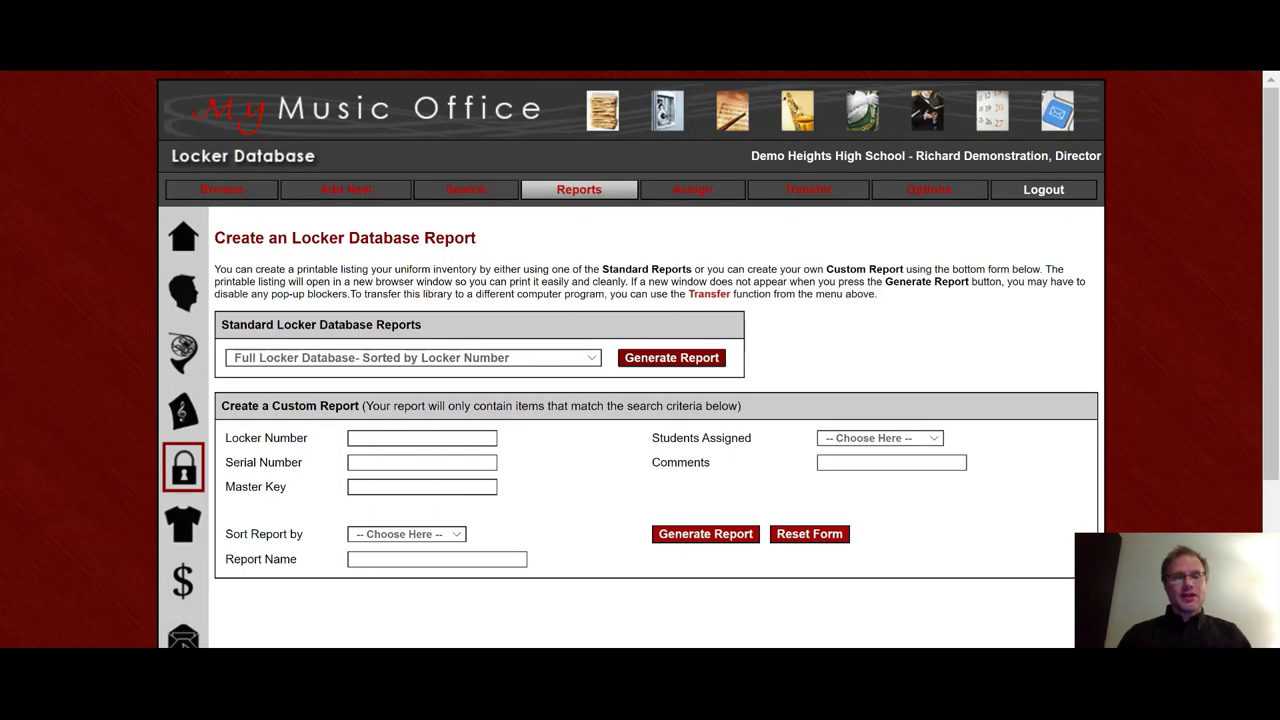
# Step: Generate the standard report "Full Locker Database - Sorted by Student Assigned" and close it after viewing
pyautogui.click(538, 357)
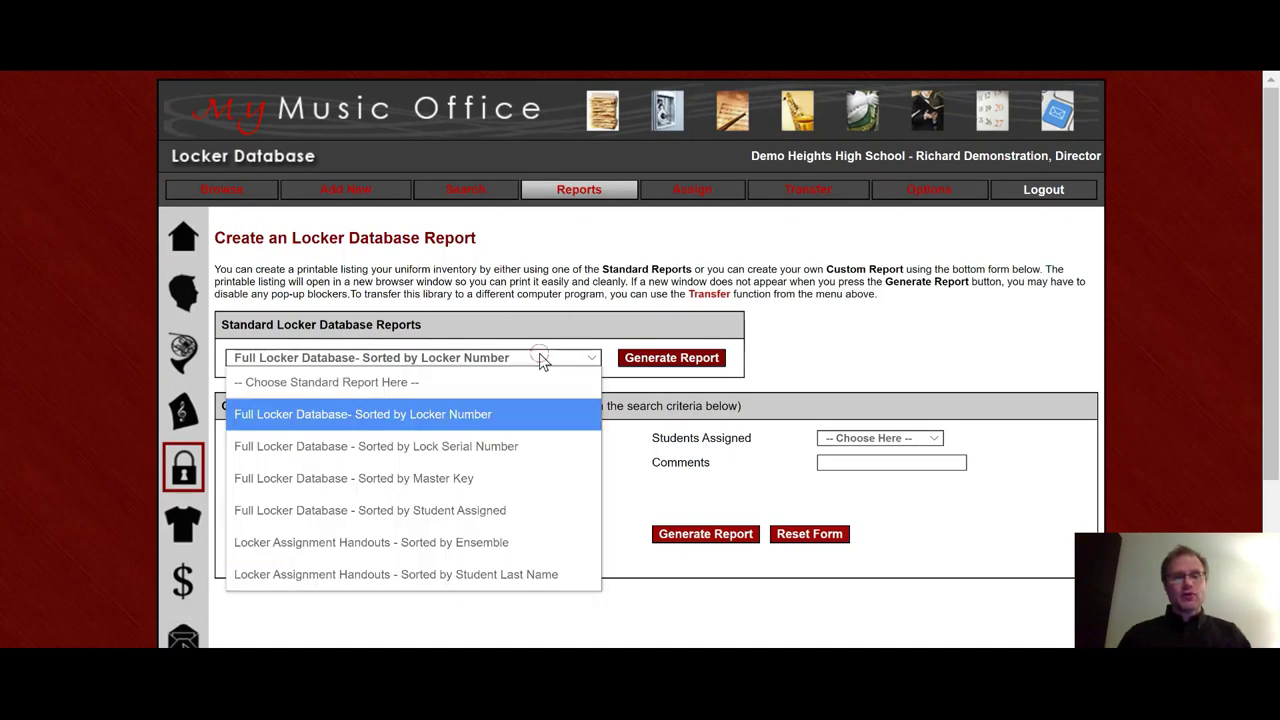
pyautogui.click(487, 509)
pyautogui.click(638, 360)
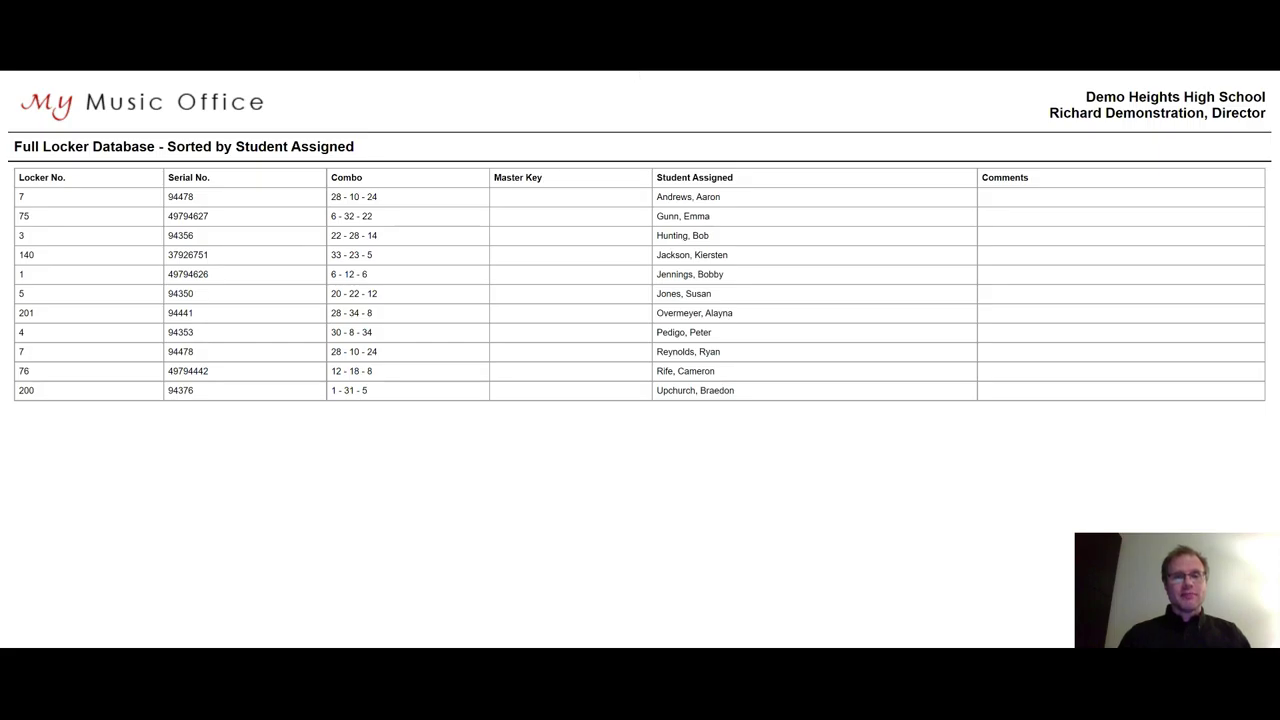
pyautogui.hotkey('ctrl', 'w')
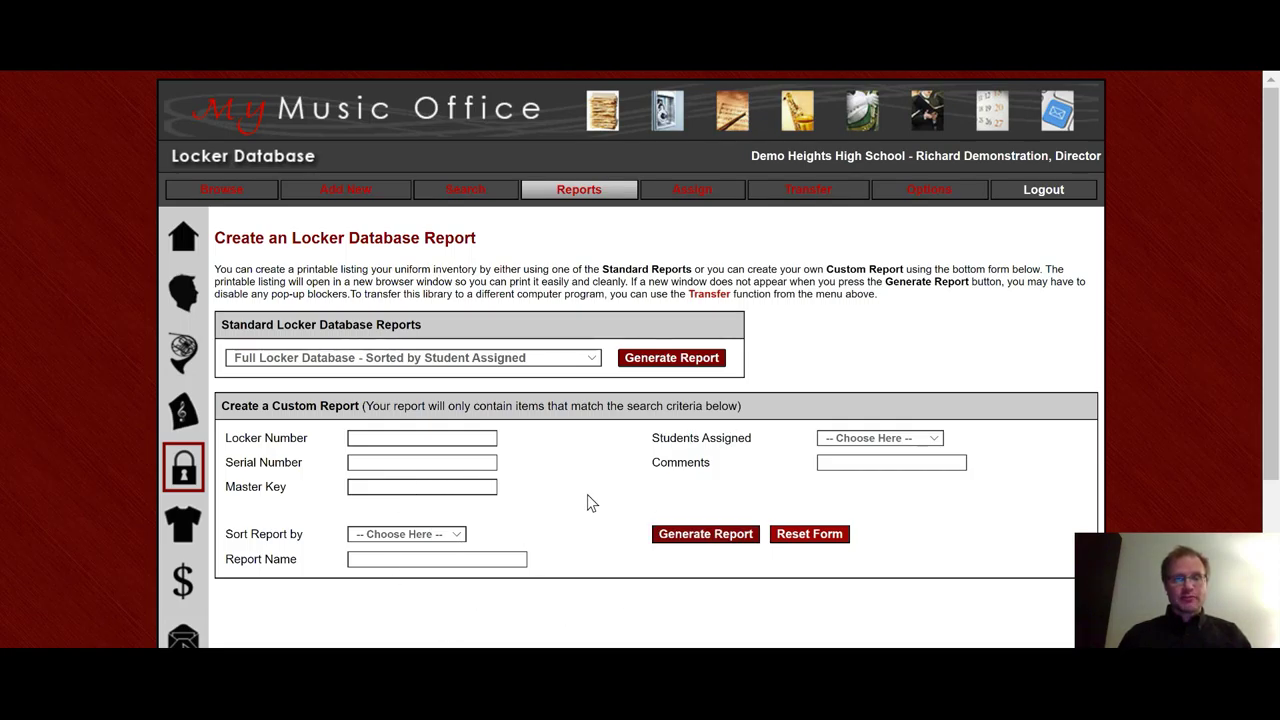
# Step: Open the locker assignment page, review the students available for locker 3's first slot and reselect the assigned student
pyautogui.click(693, 192)
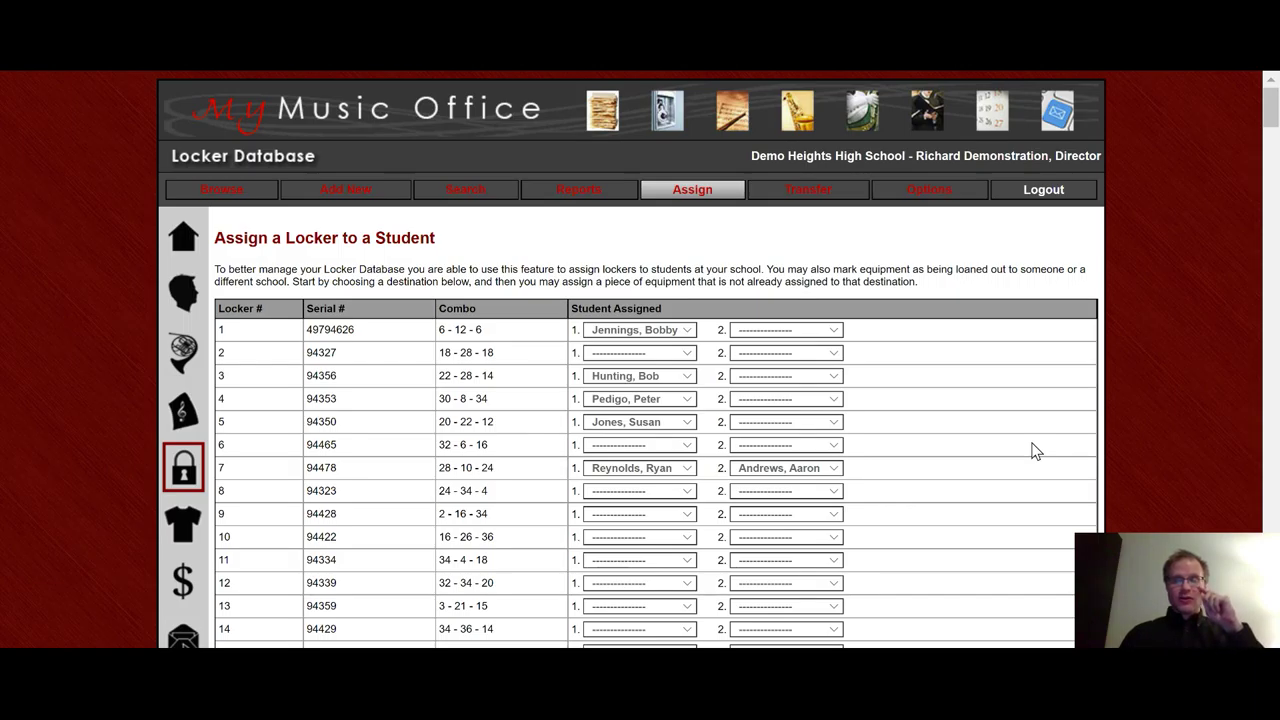
pyautogui.scroll(-2, 1035, 451)
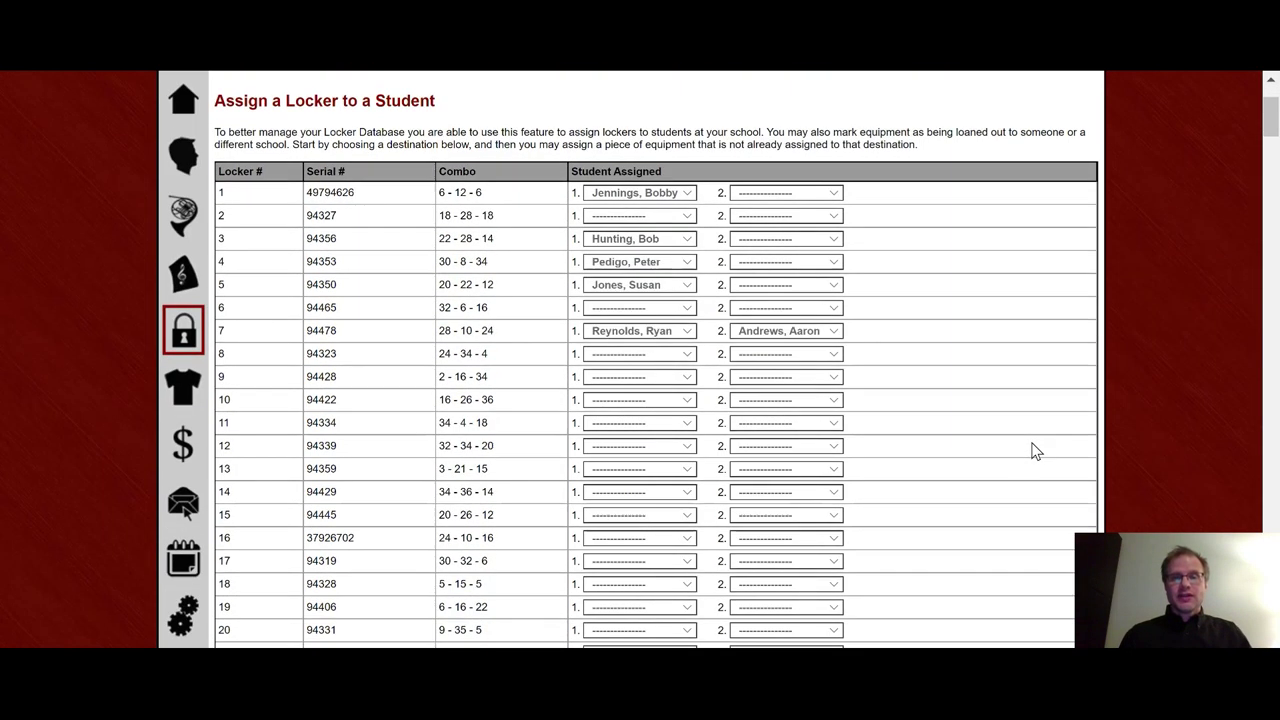
pyautogui.click(686, 244)
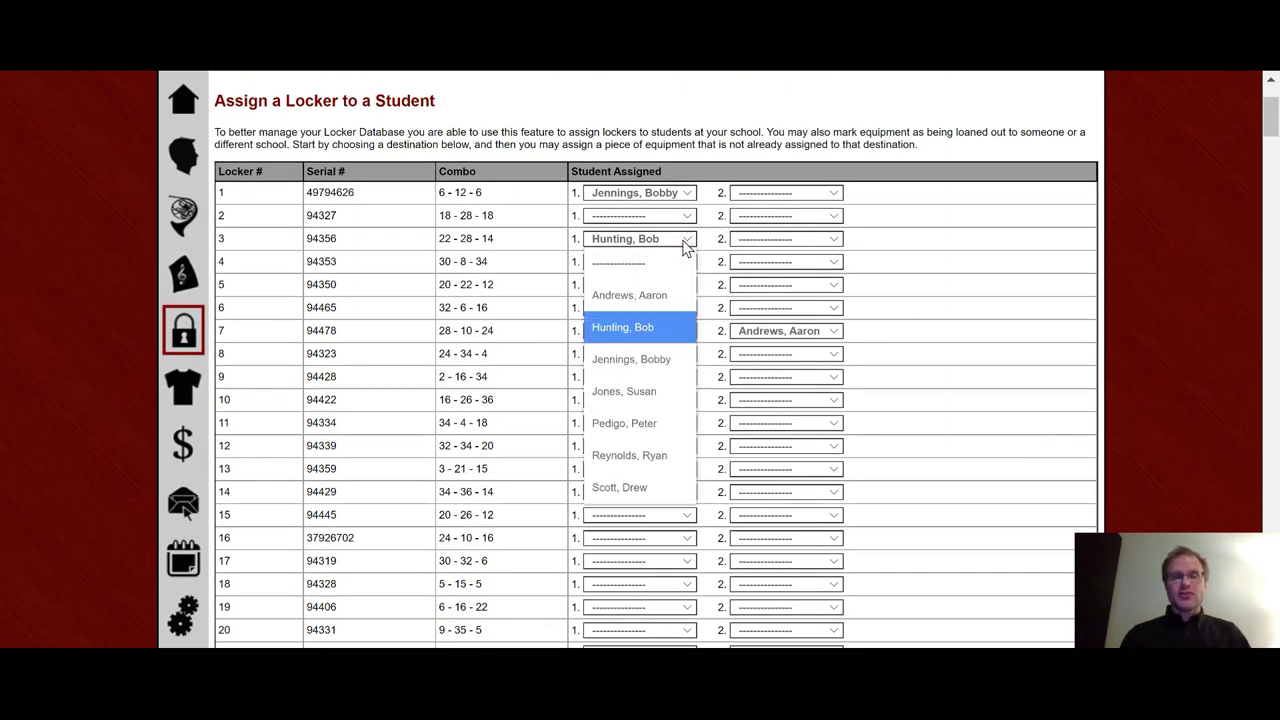
pyautogui.click(645, 338)
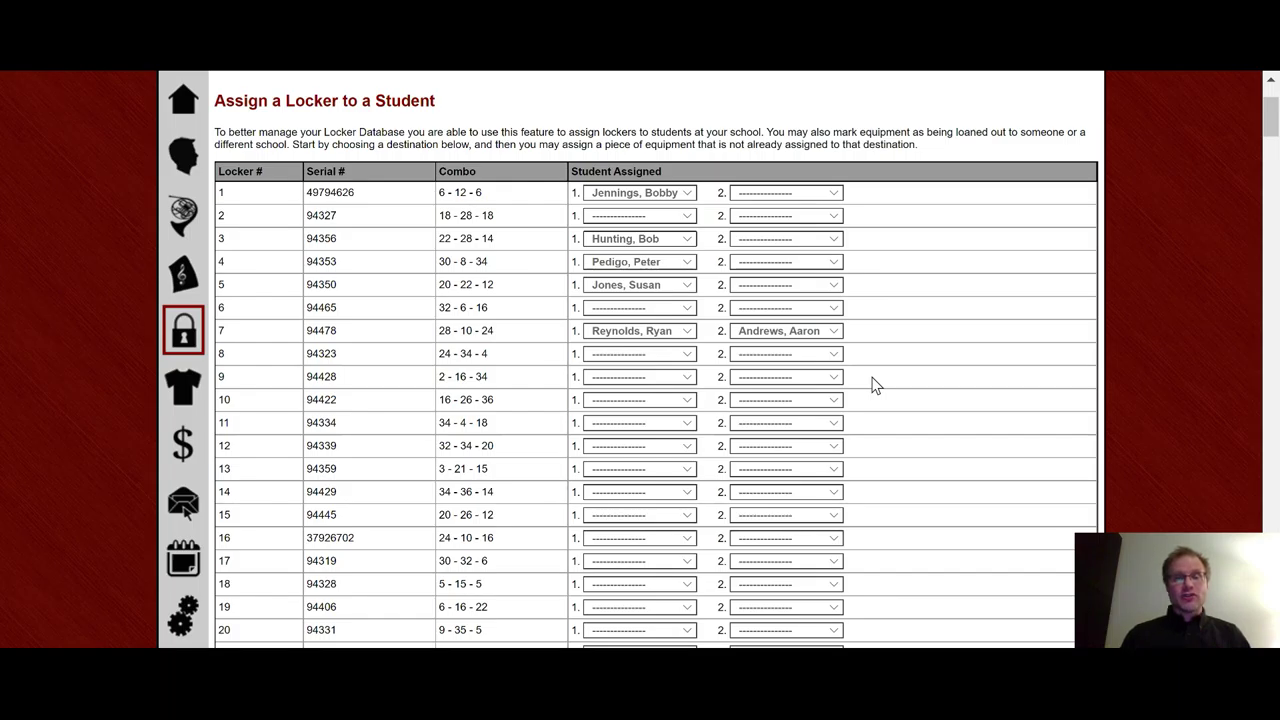
pyautogui.scroll(2, 873, 385)
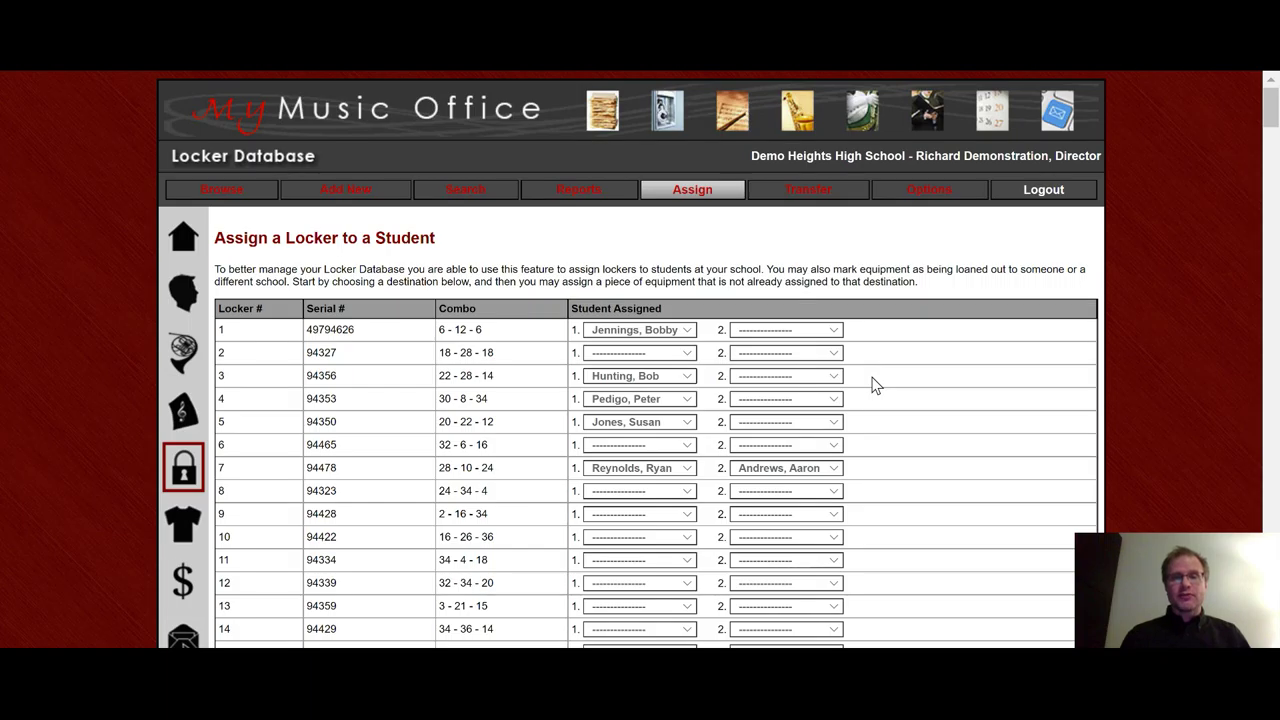
# Step: Export the locker database with all fields included, view the resulting TXT file and return to the download page
pyautogui.click(813, 191)
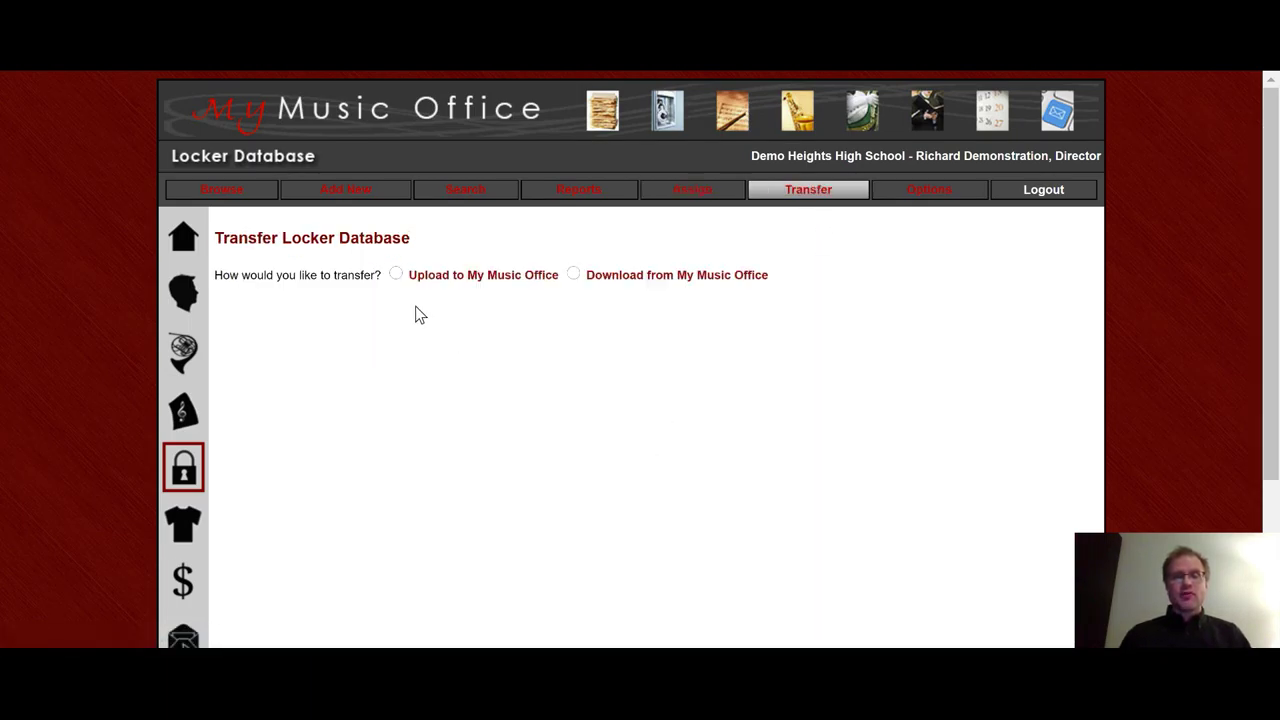
pyautogui.click(574, 276)
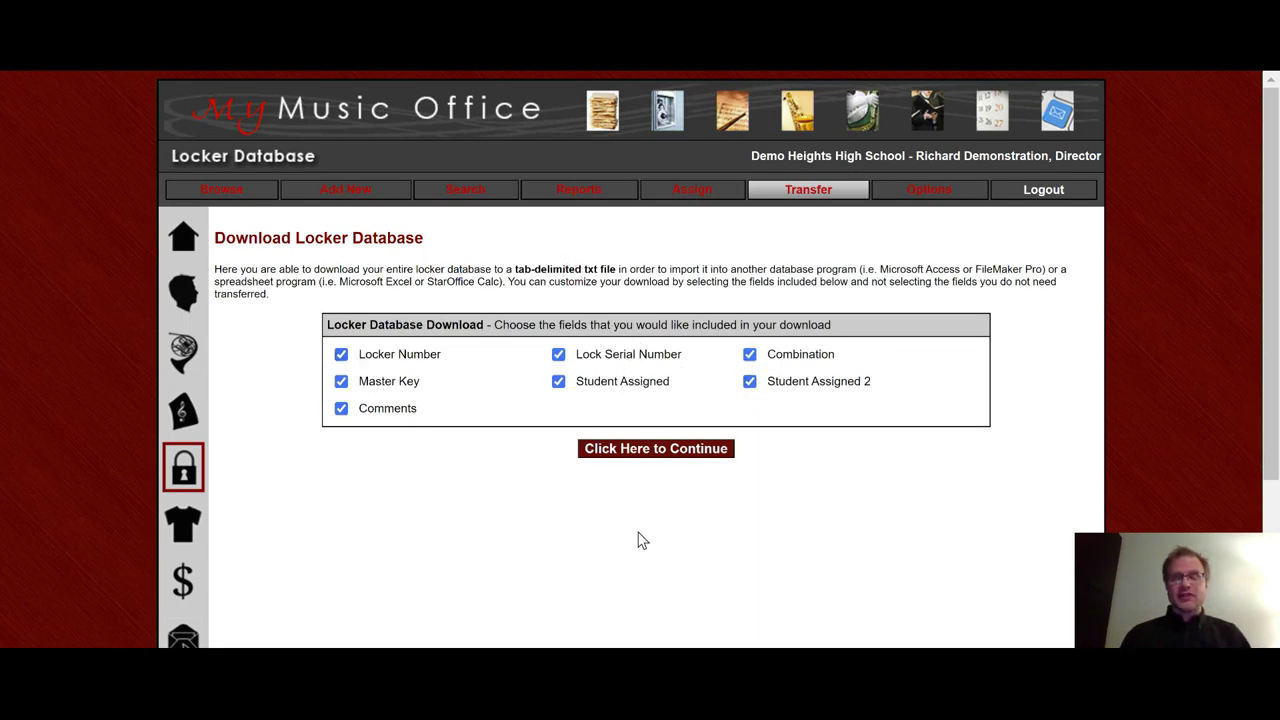
pyautogui.click(645, 450)
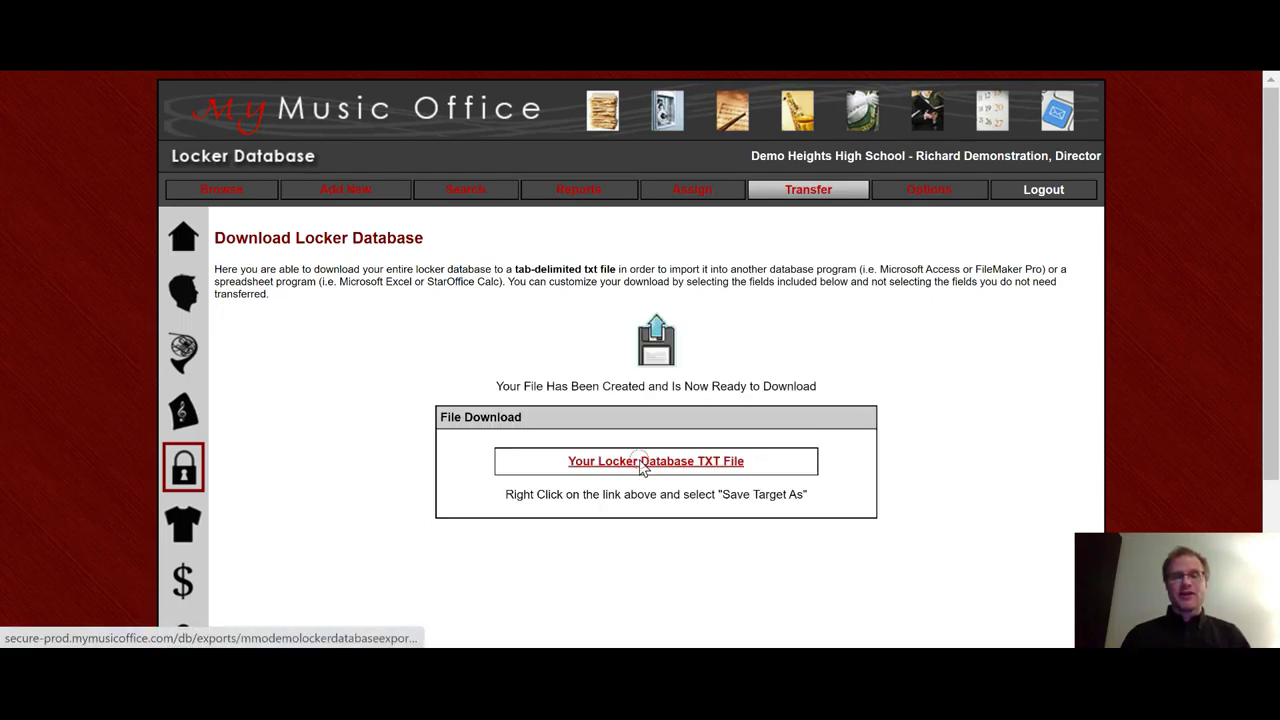
pyautogui.click(641, 467)
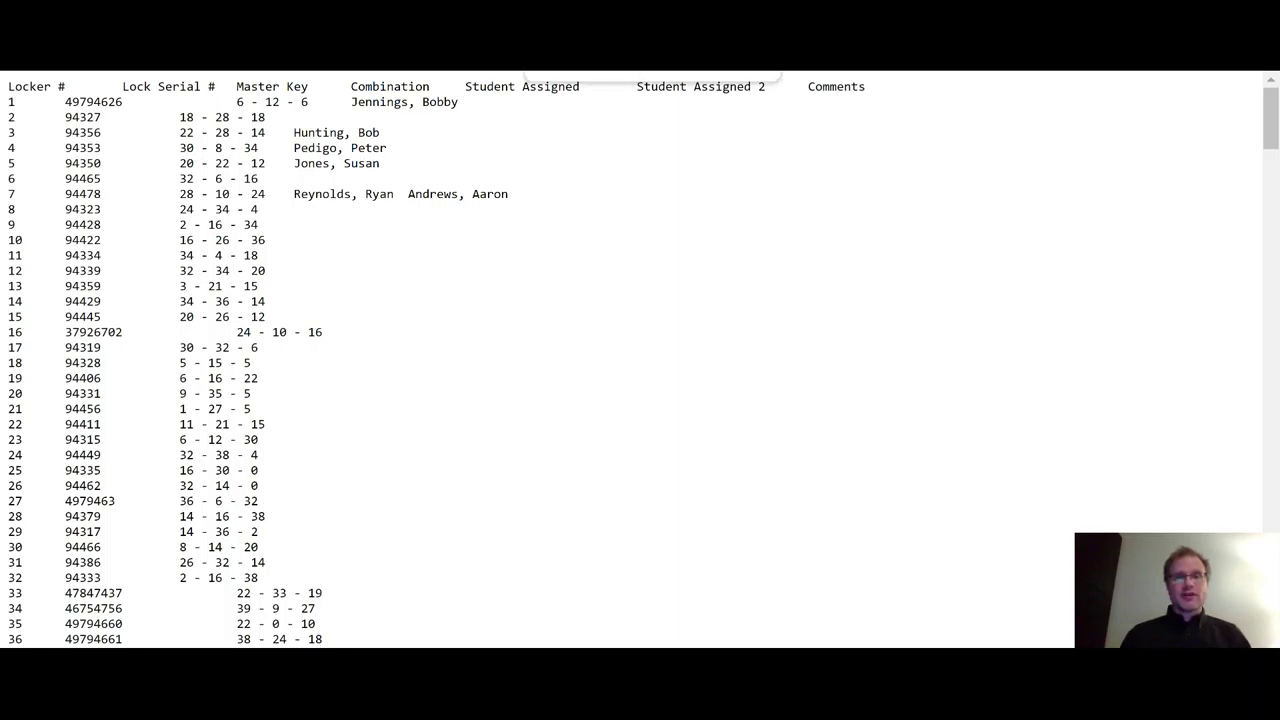
pyautogui.hotkey('alt', 'Left')
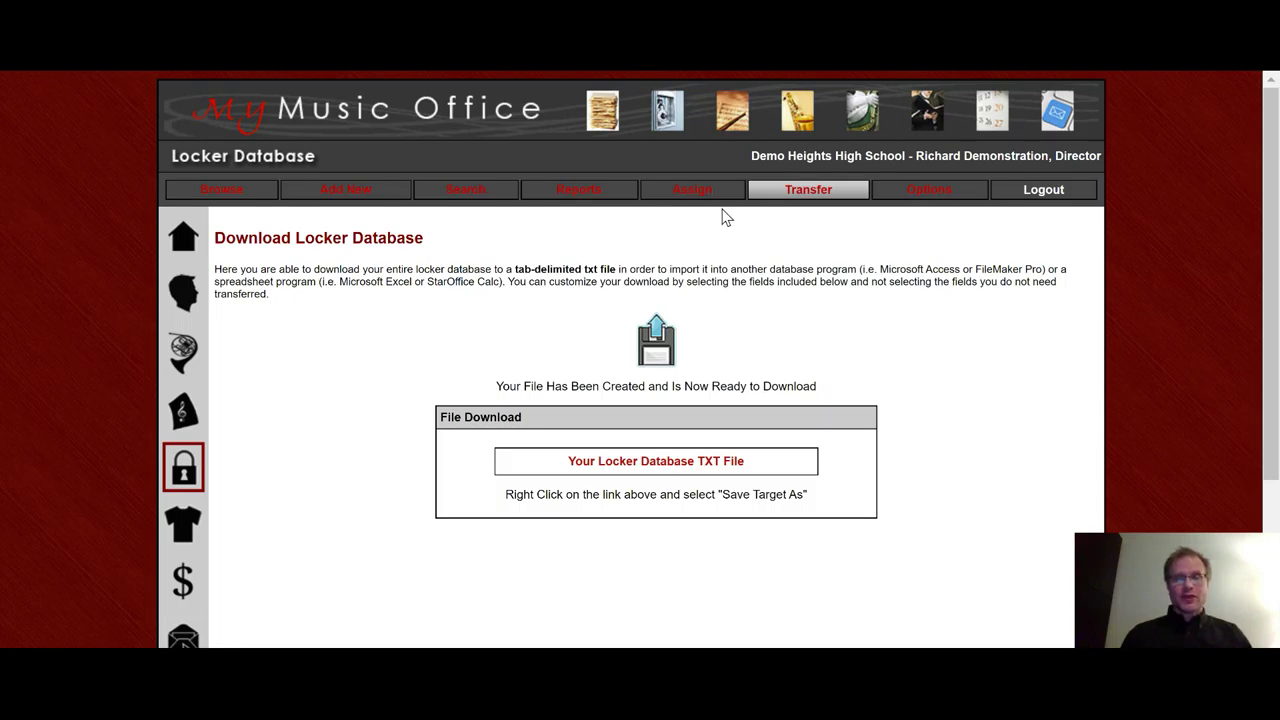
# Step: Open the instructions for uploading a CSV file to the locker database
pyautogui.click(808, 191)
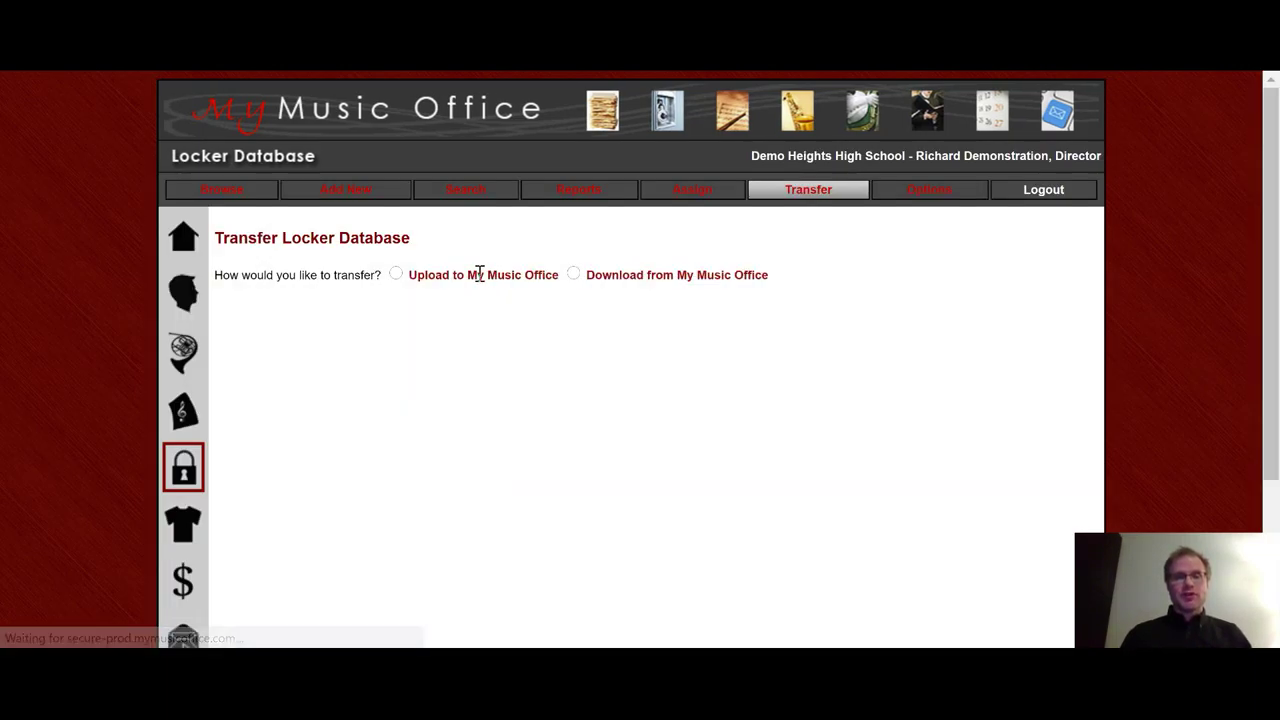
pyautogui.click(399, 278)
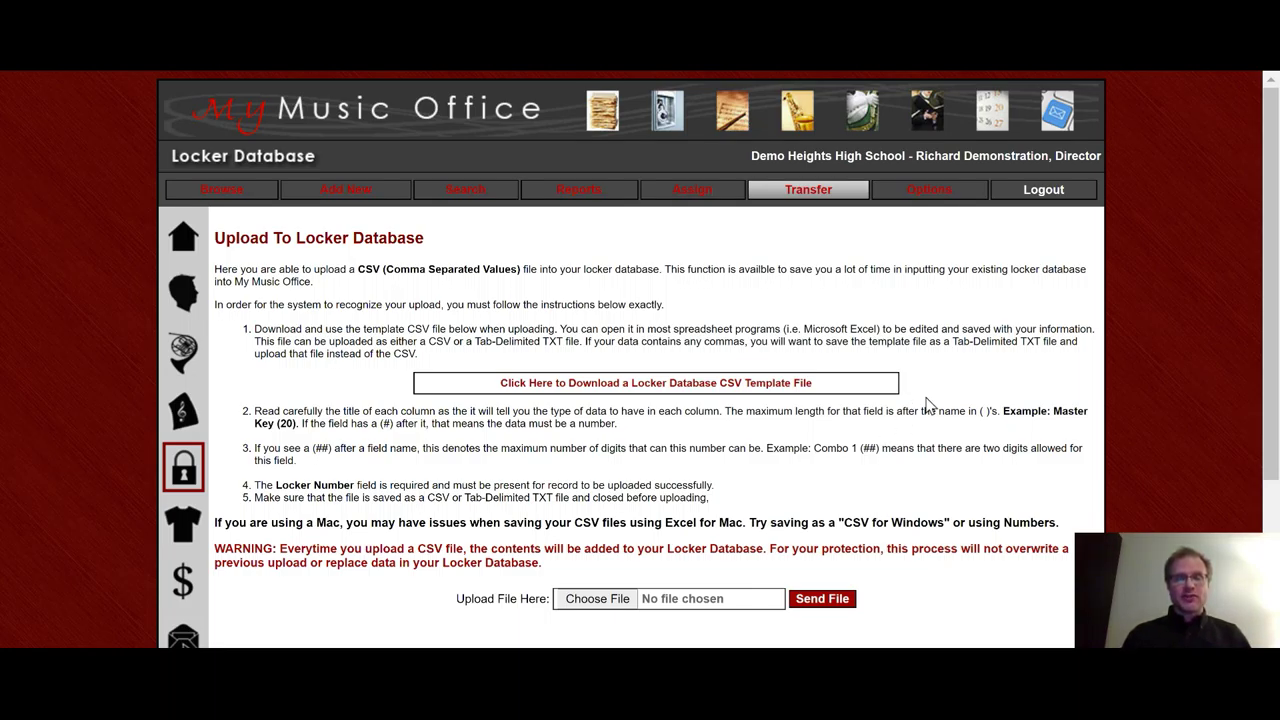
# Step: Review the locker database's global options, from the ensemble selections down to the complete locker assignment reset
pyautogui.click(929, 193)
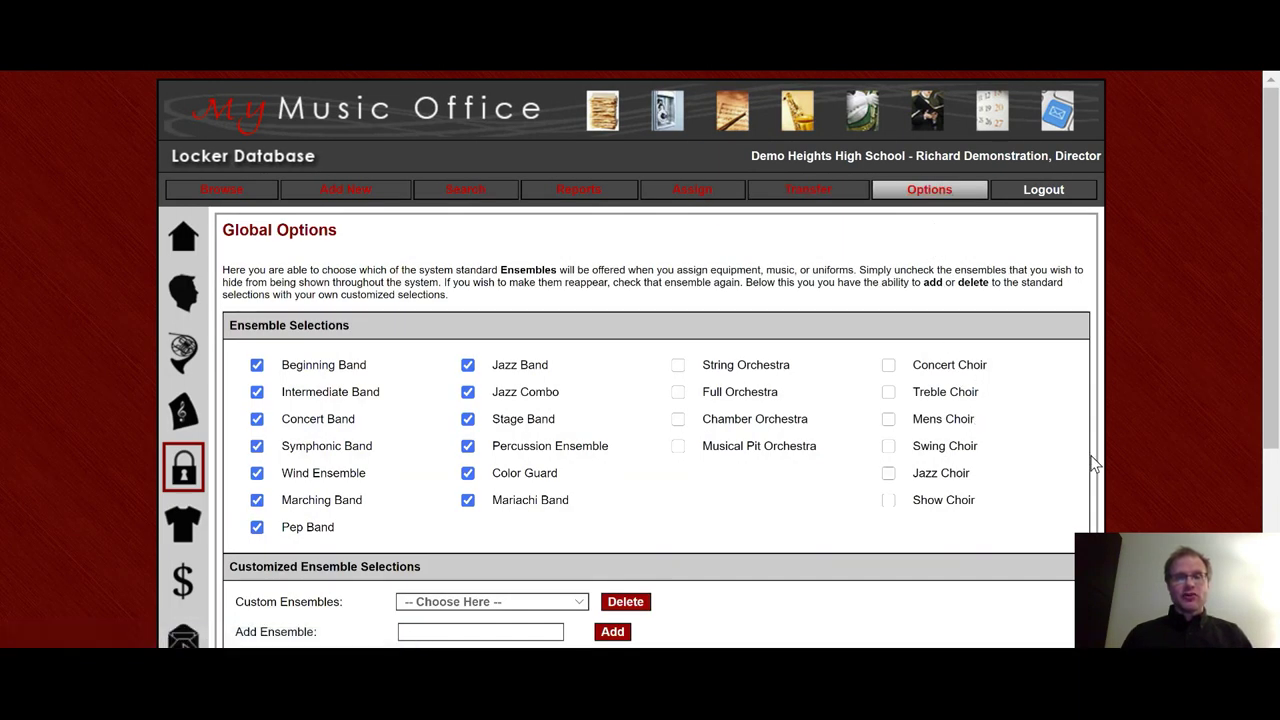
pyautogui.scroll(-1, 1060, 450)
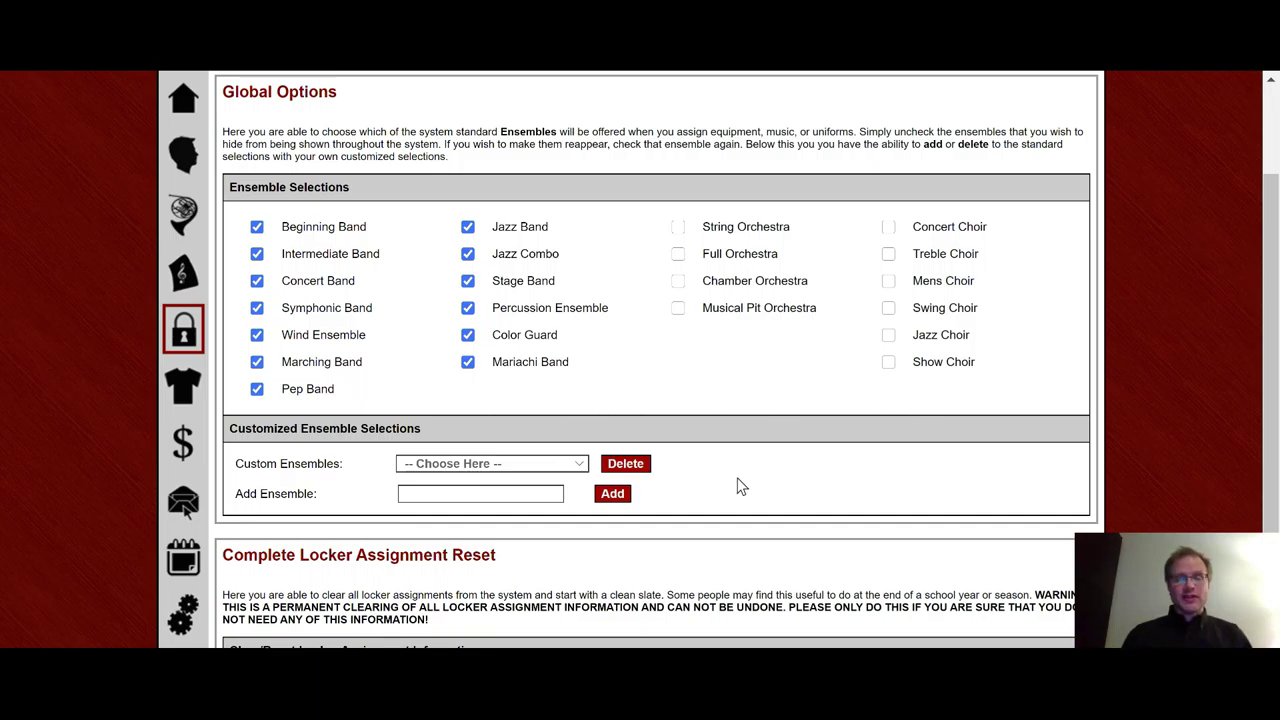
pyautogui.scroll(-1, 740, 487)
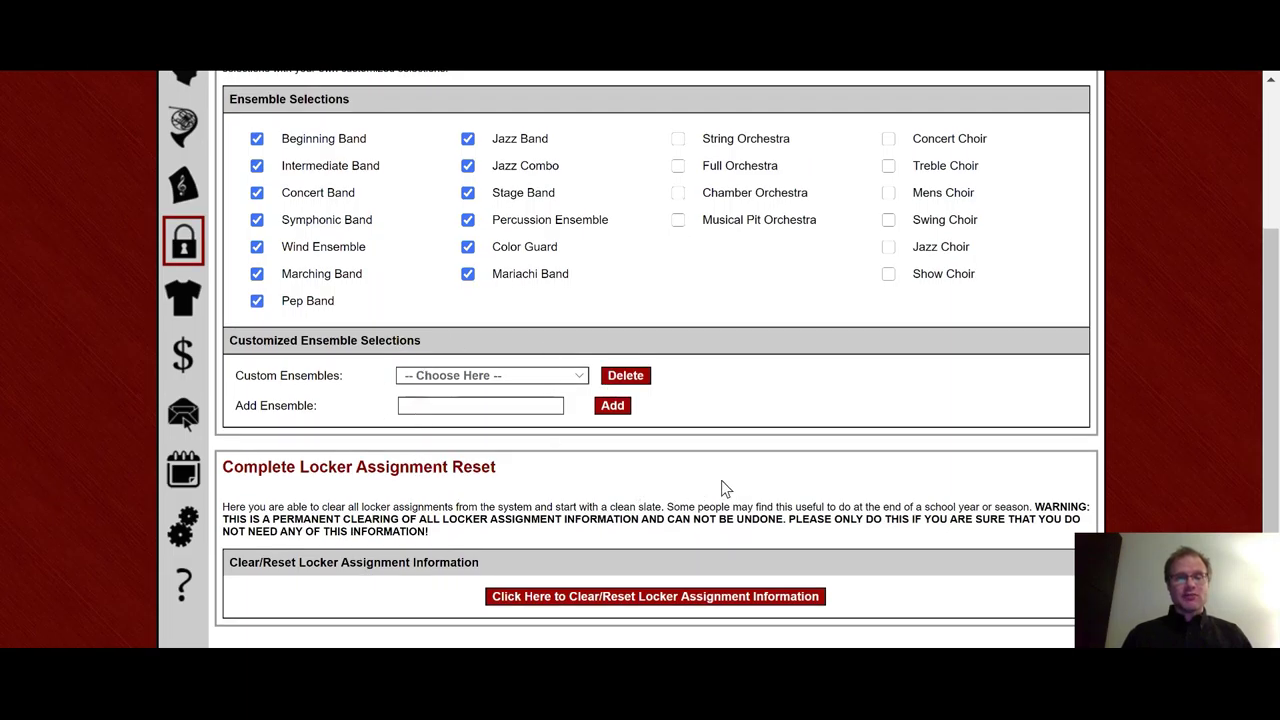
pyautogui.scroll(-1, 922, 514)
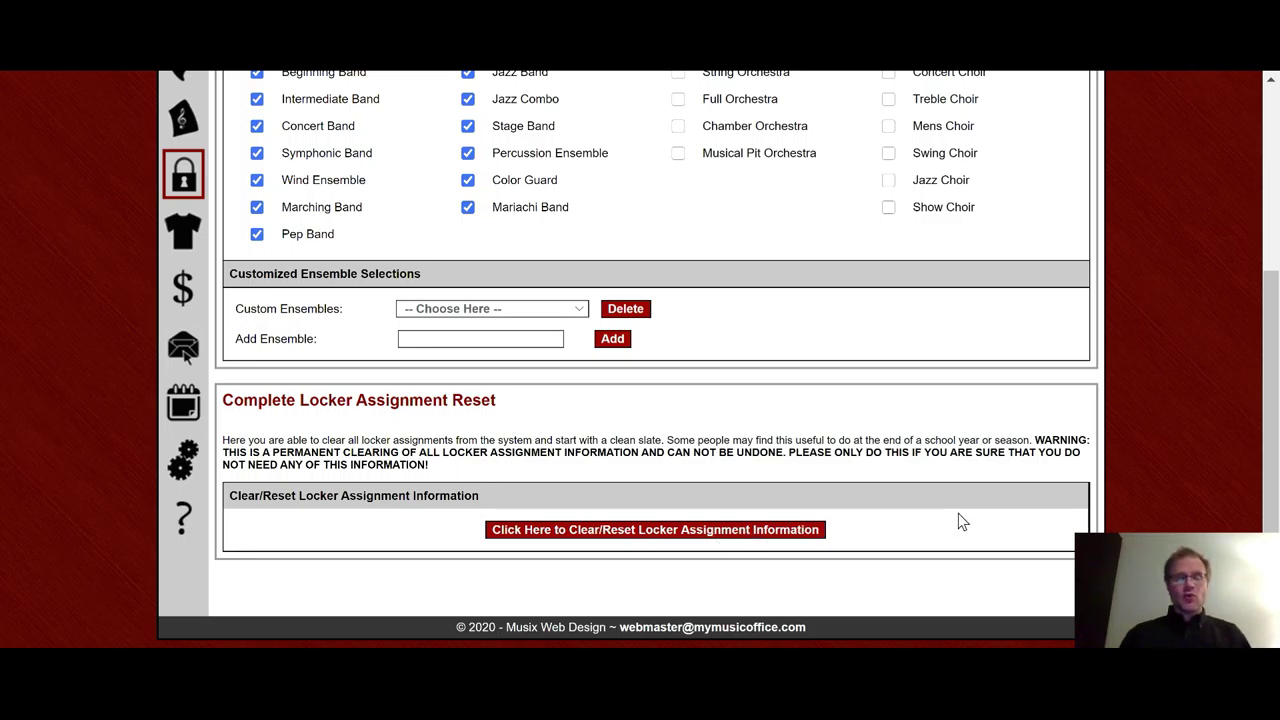
pyautogui.scroll(5, 958, 515)
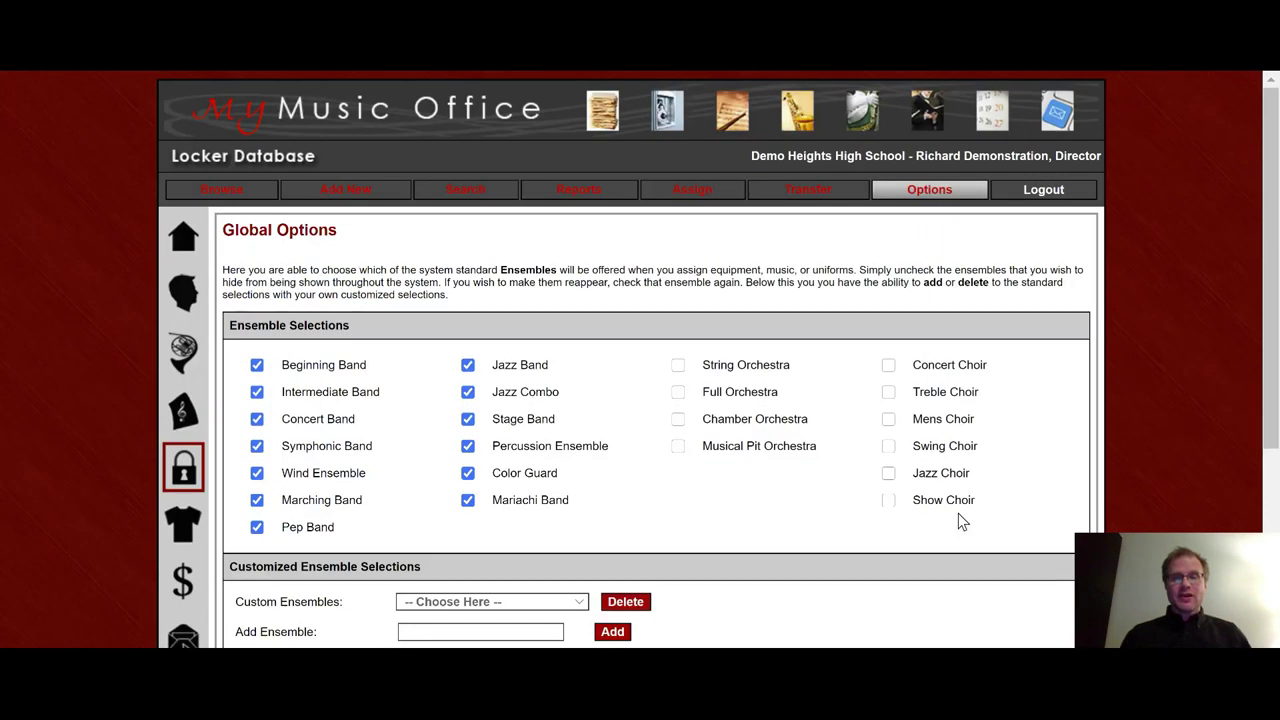
# Step: Generate the standard report "Locker Assignment Handouts - Sorted by Student Last Name", close it after viewing and return to the main menu
pyautogui.click(578, 198)
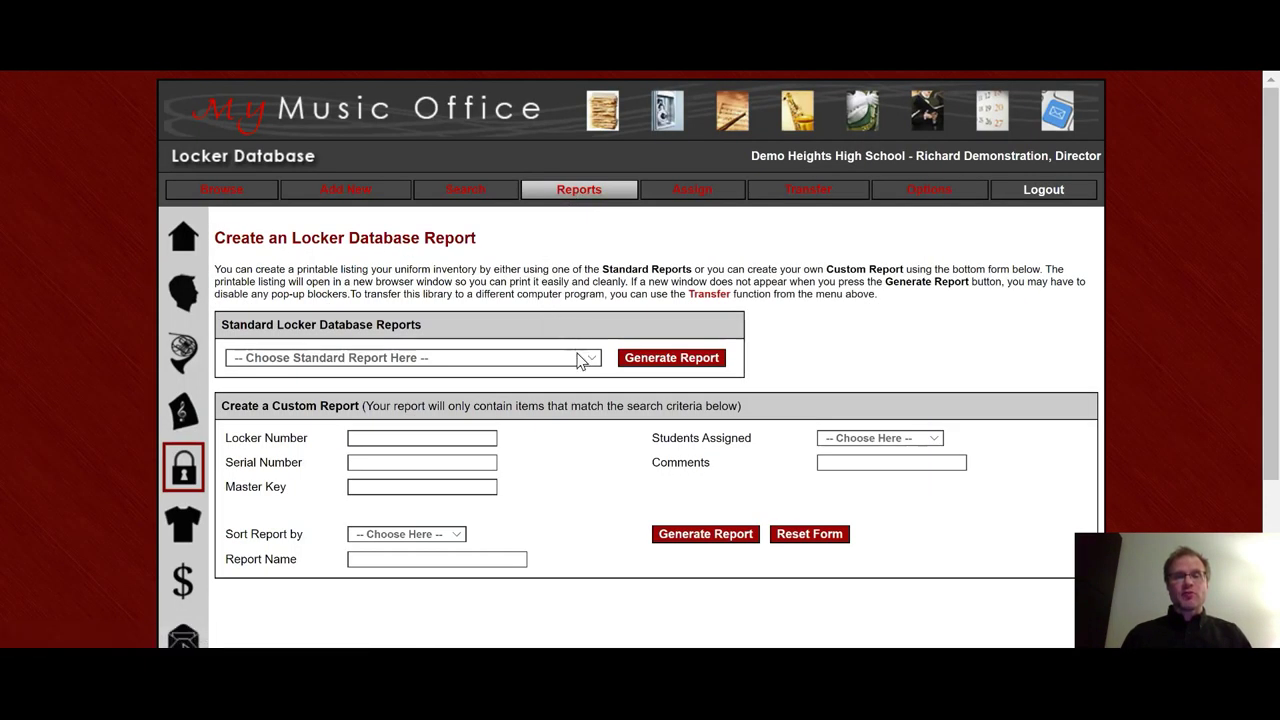
pyautogui.click(586, 358)
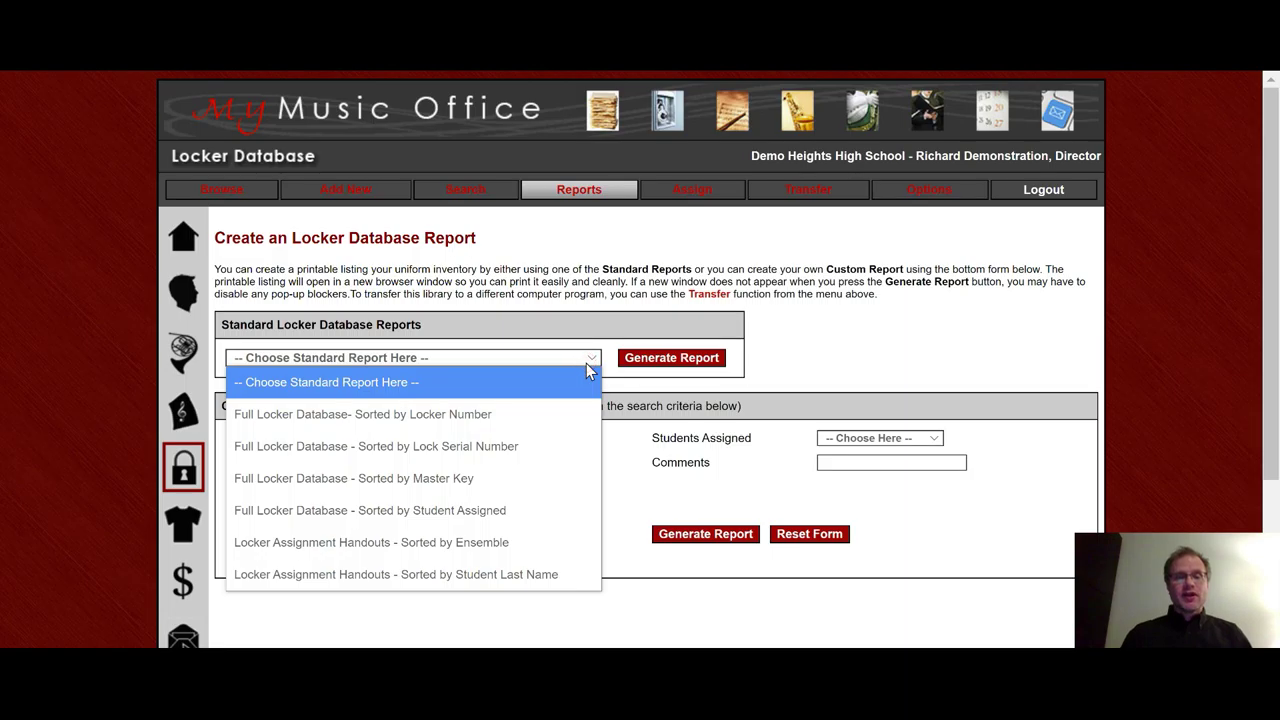
pyautogui.click(521, 574)
pyautogui.click(662, 368)
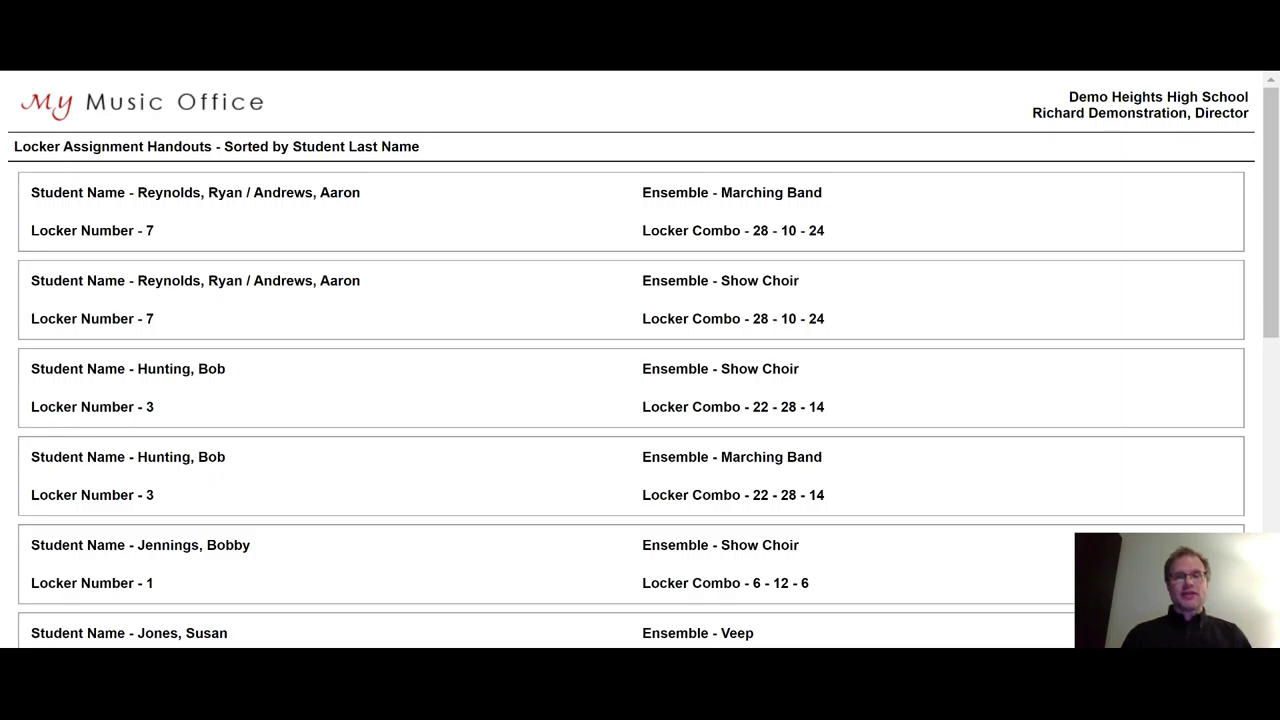
pyautogui.hotkey('ctrl', 'w')
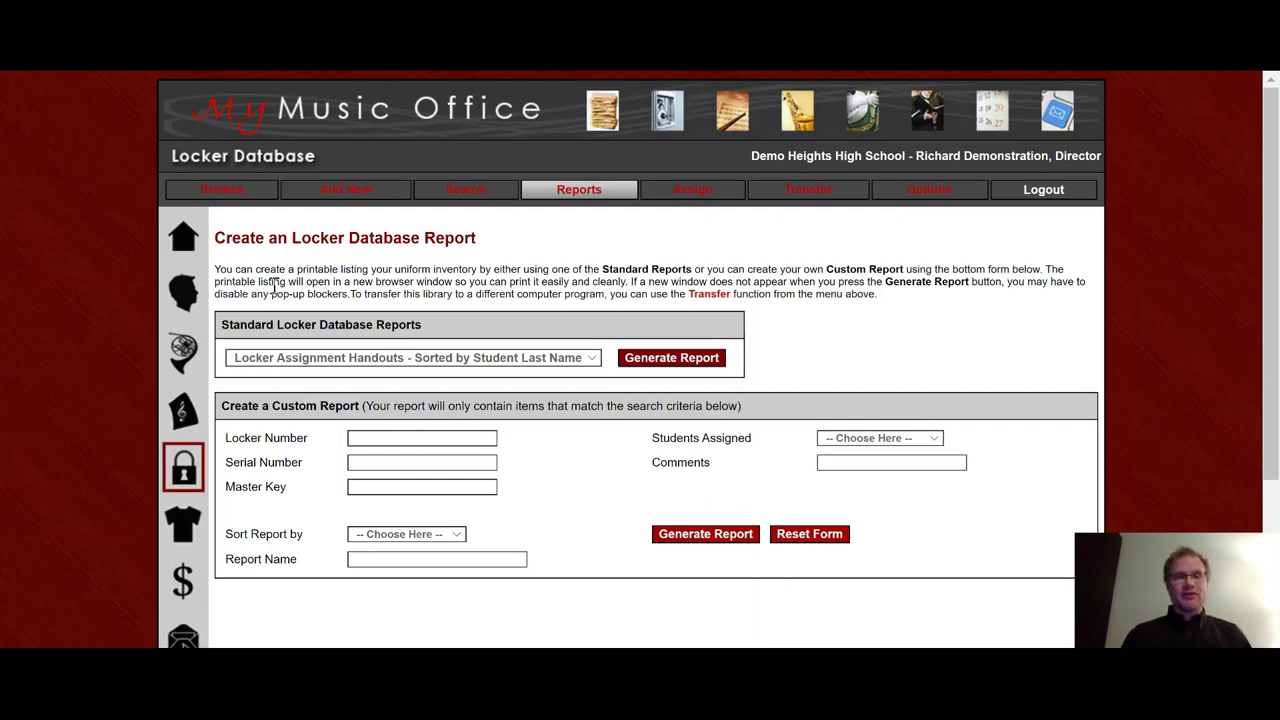
pyautogui.click(184, 240)
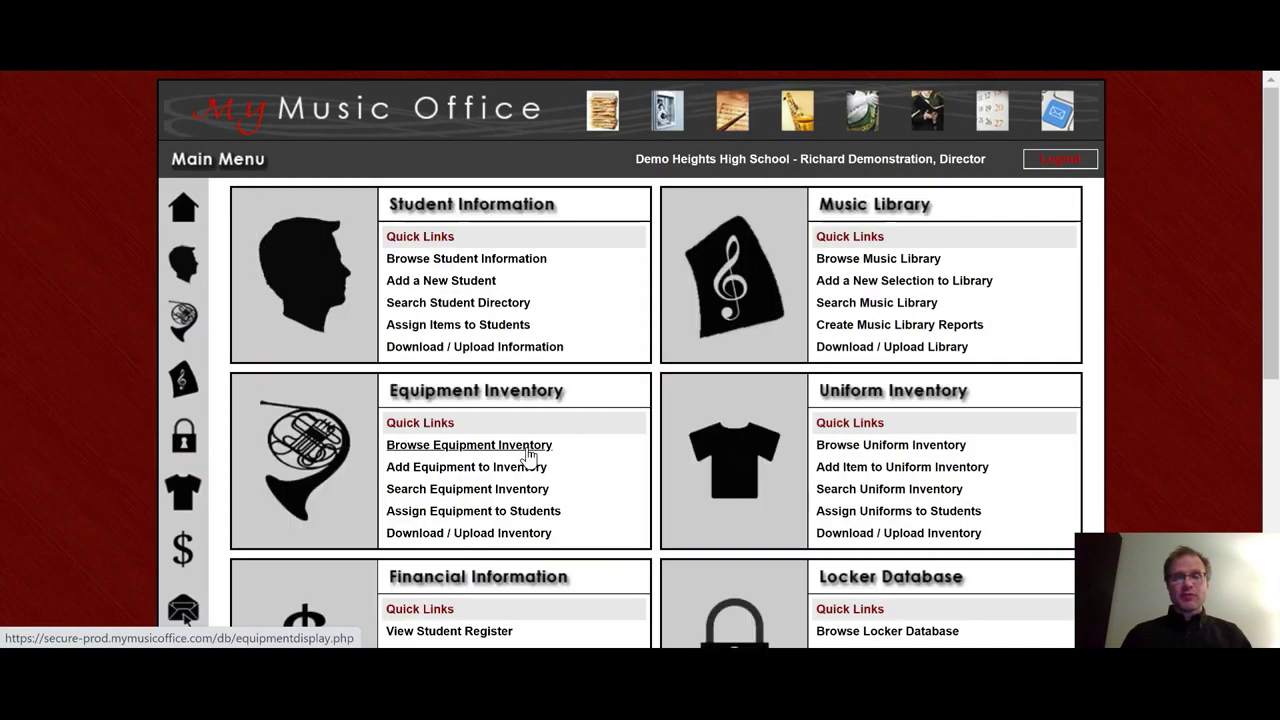